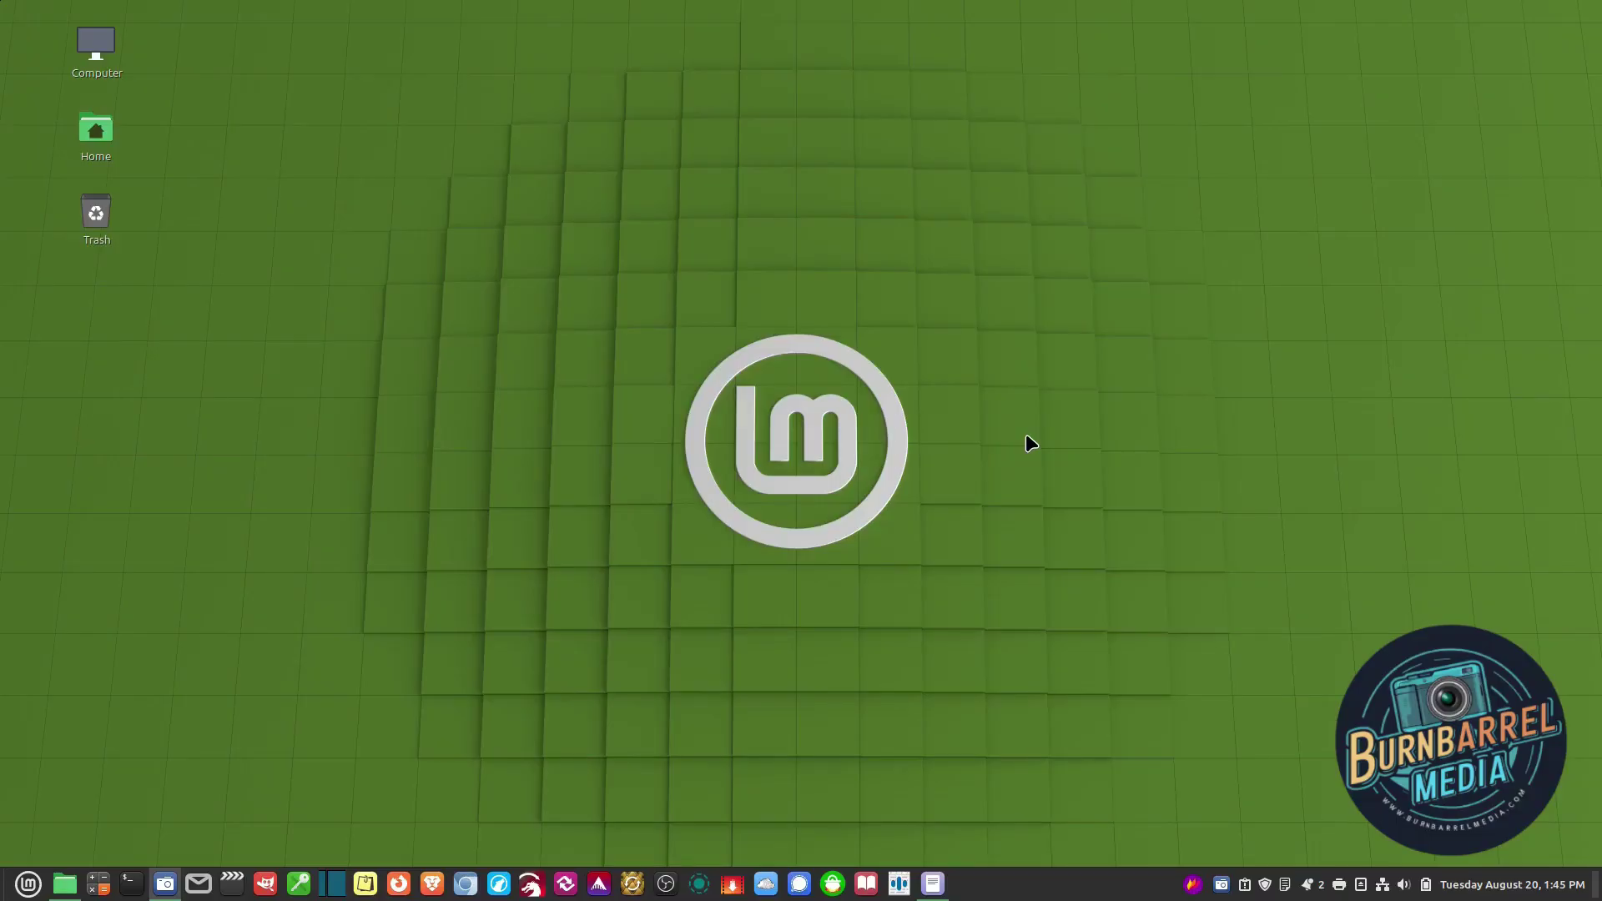
Search the Software Manager for "speech note", view the Speech Note application page, and close the manager.
click(27, 884)
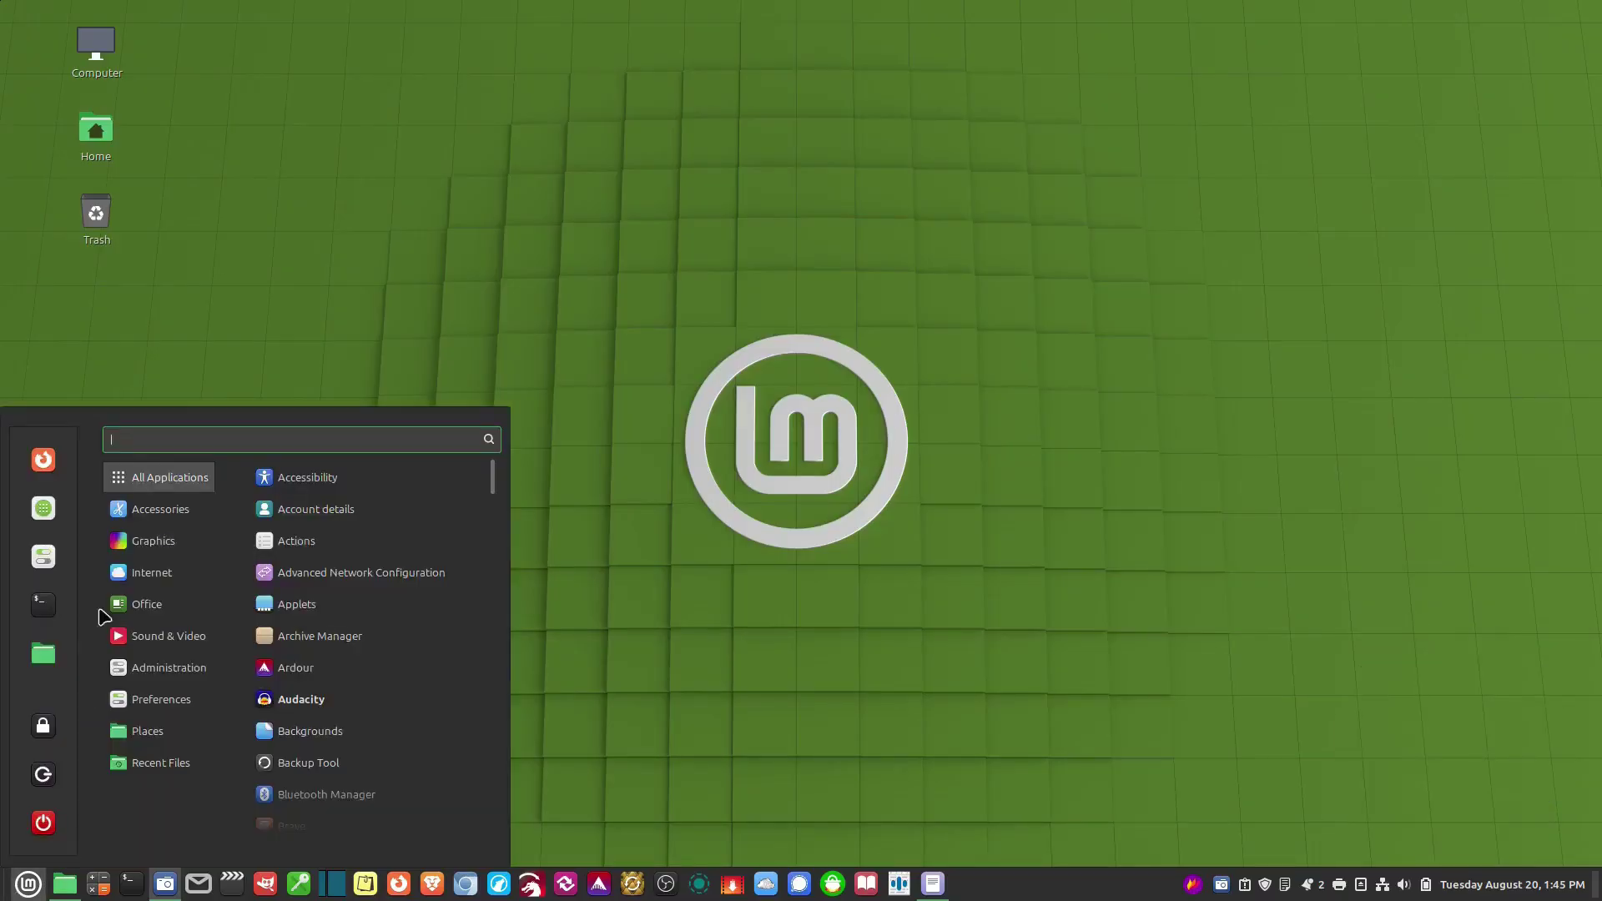
click(56, 507)
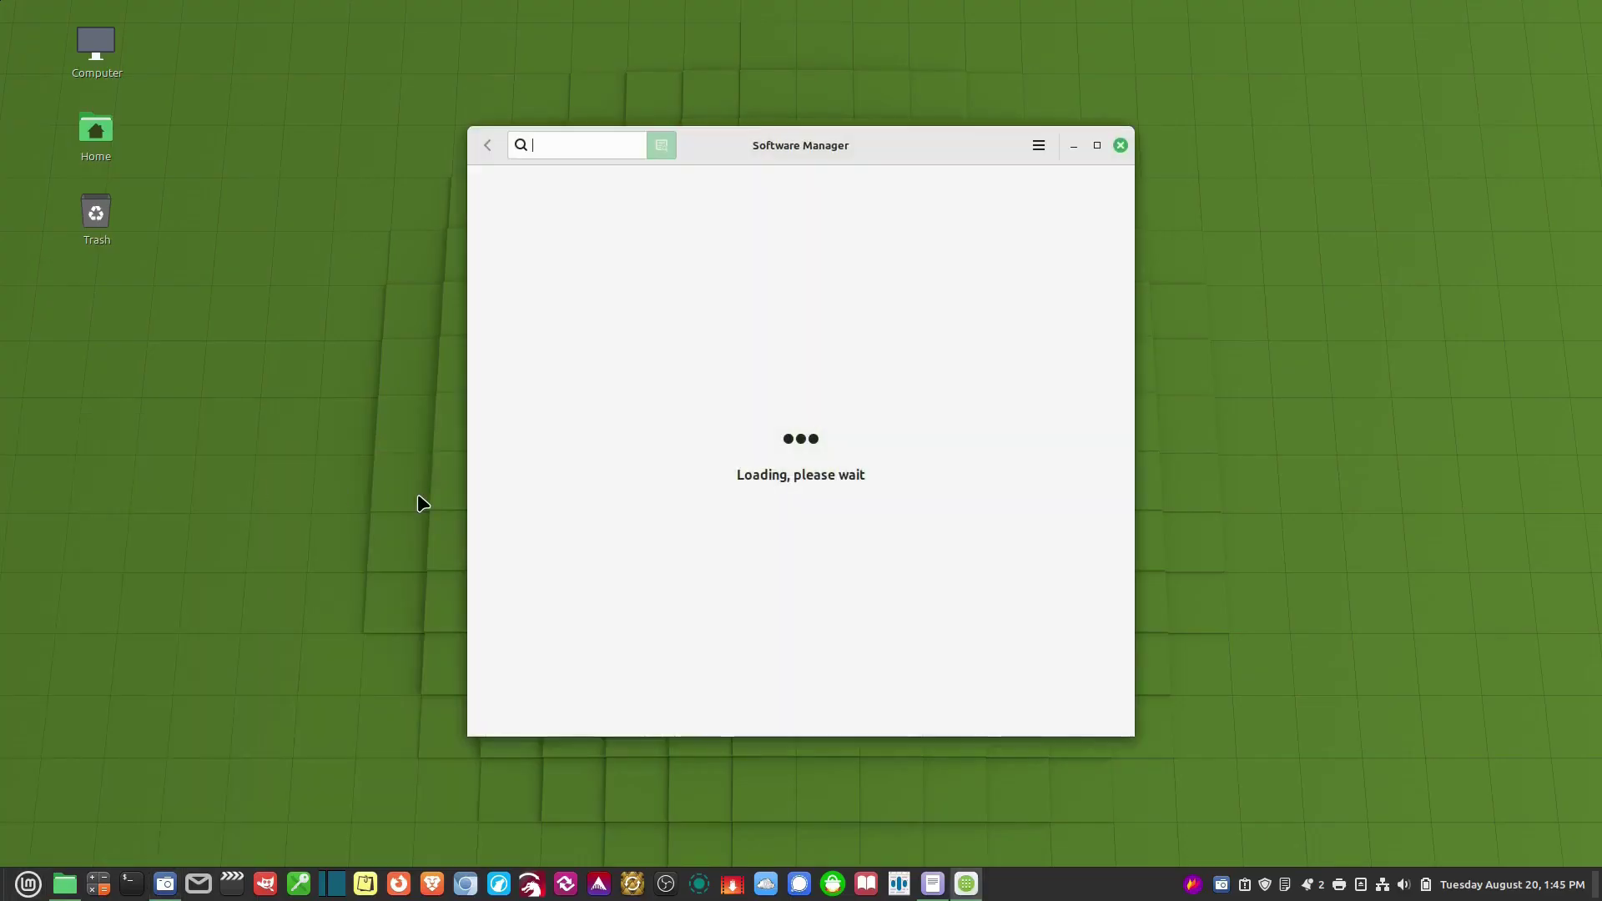
text(speec)
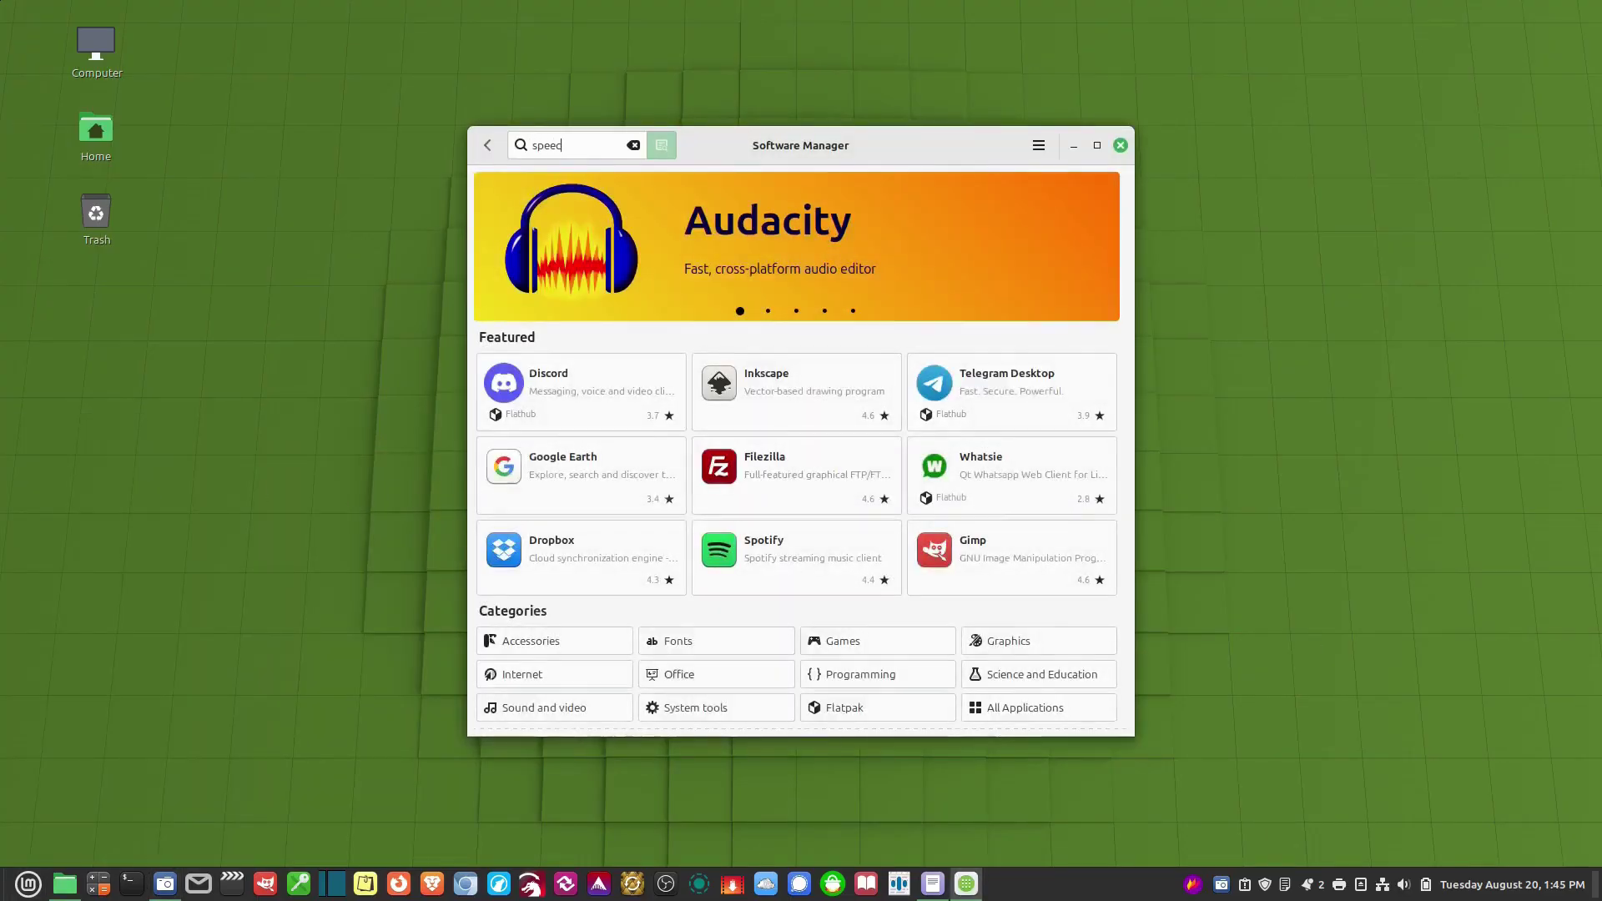
text(h note)
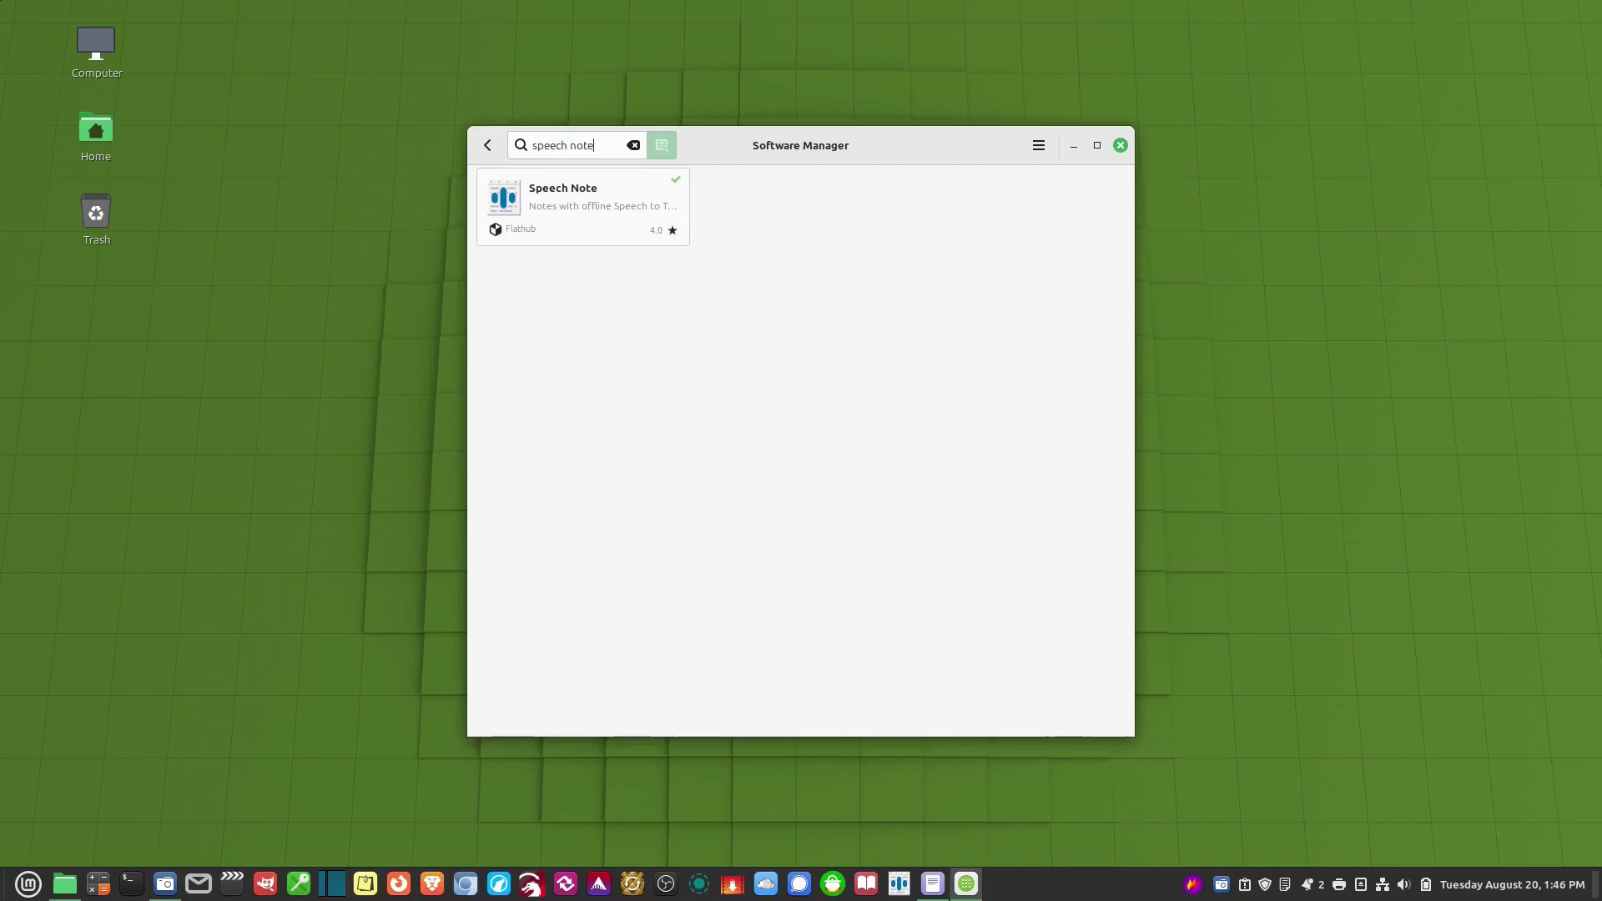
click(622, 224)
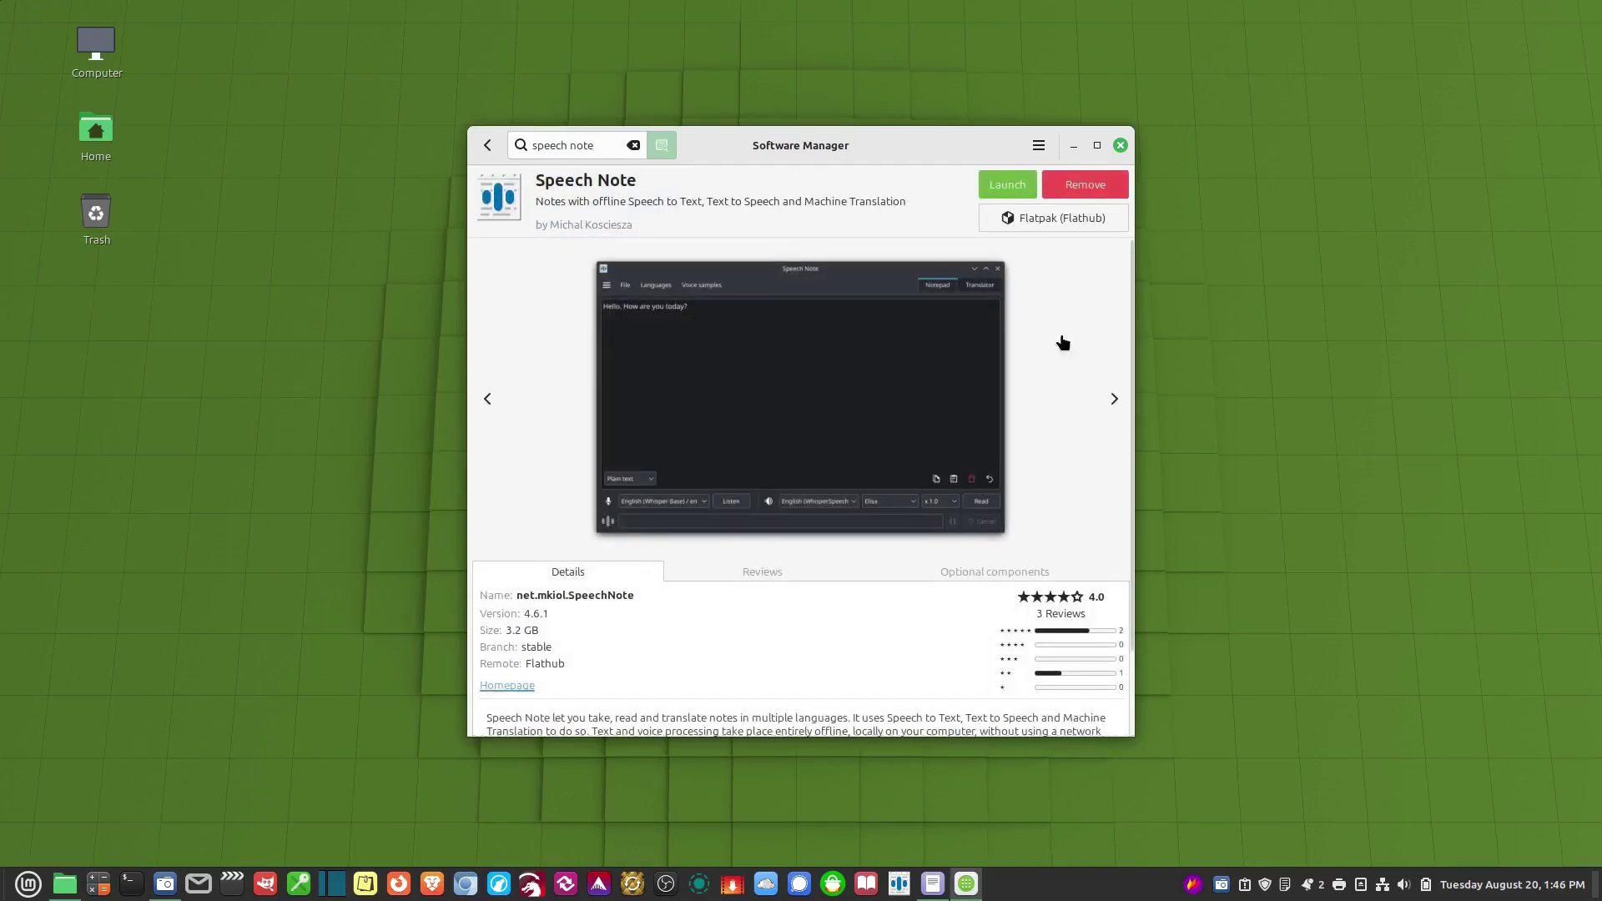
click(1120, 145)
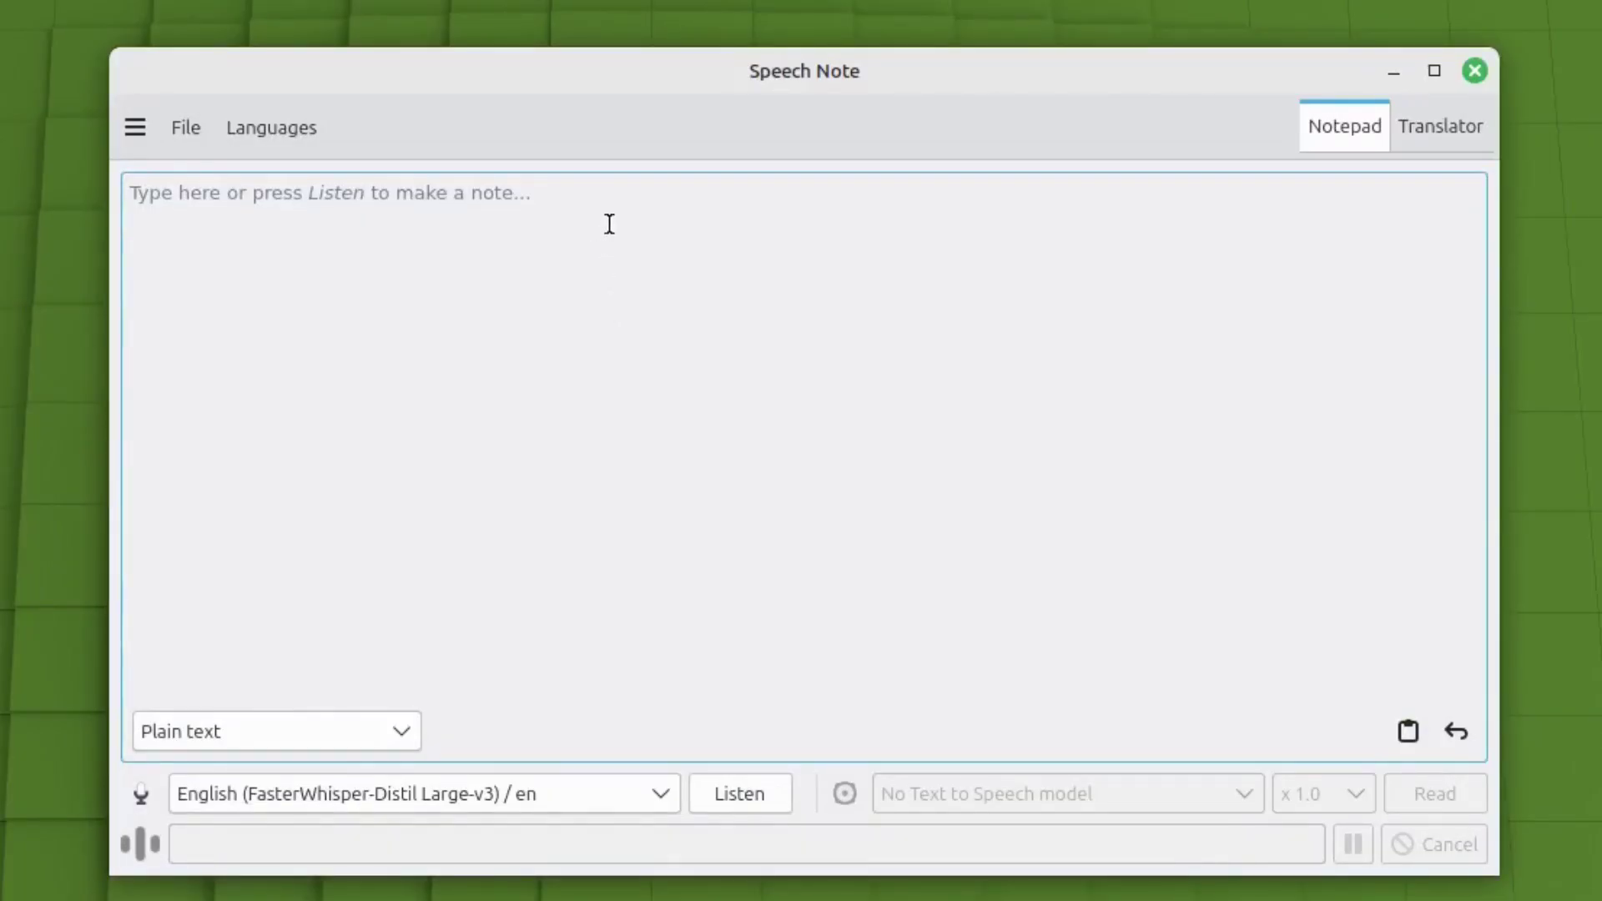
In Speech Note, browse the English language models and review the details of the FasterWhisper-Distil Large-v3 speech-to-text model.
click(281, 127)
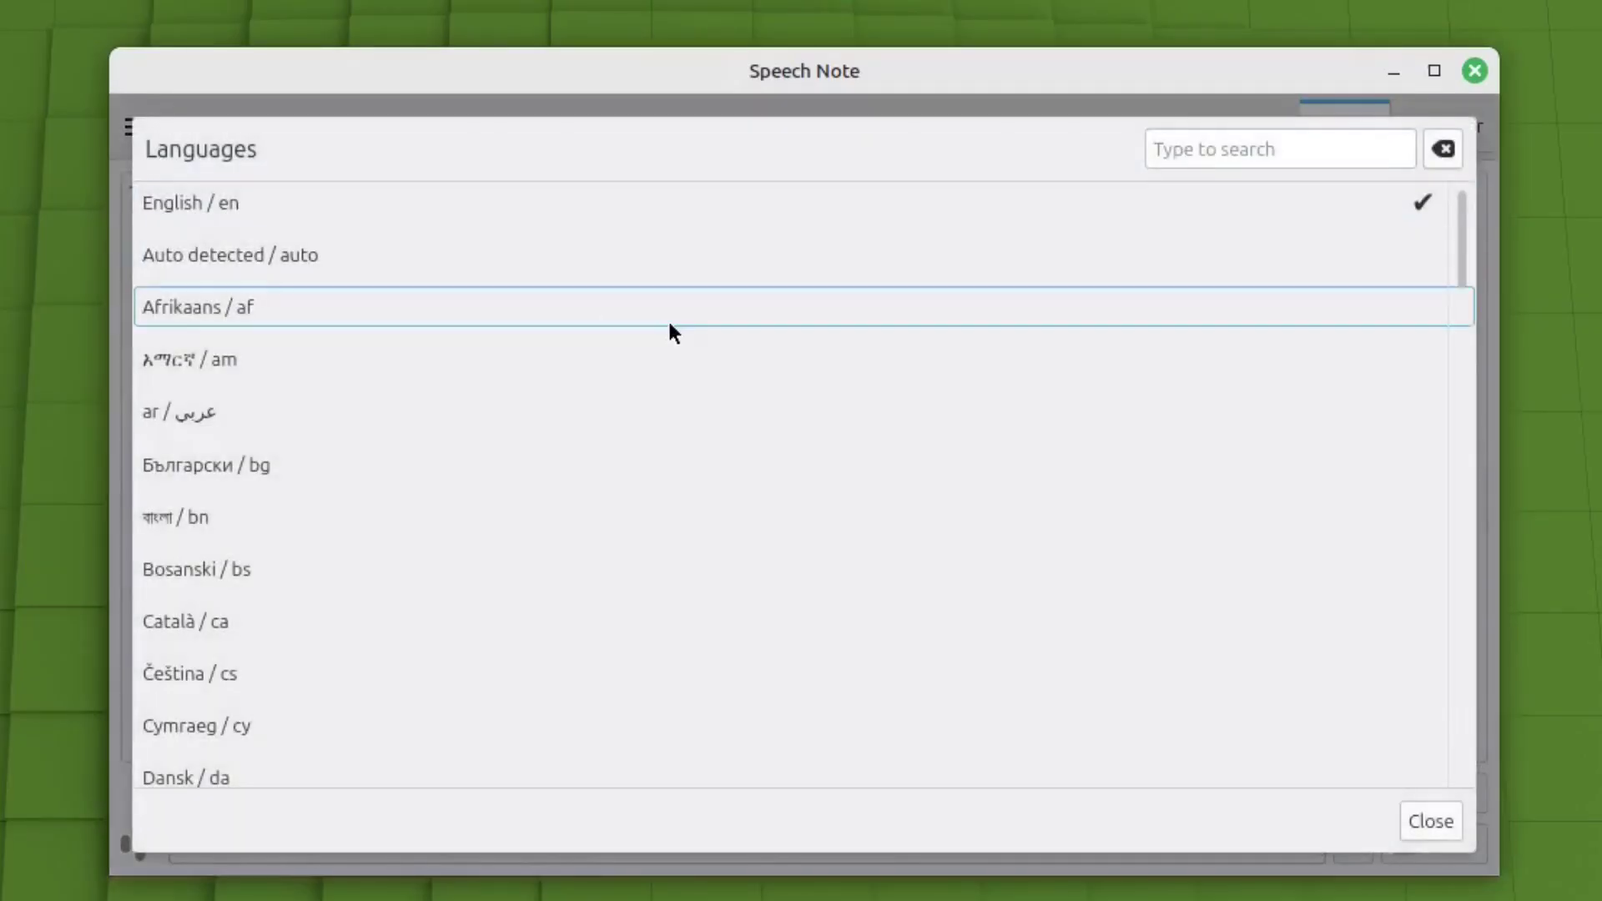
click(251, 209)
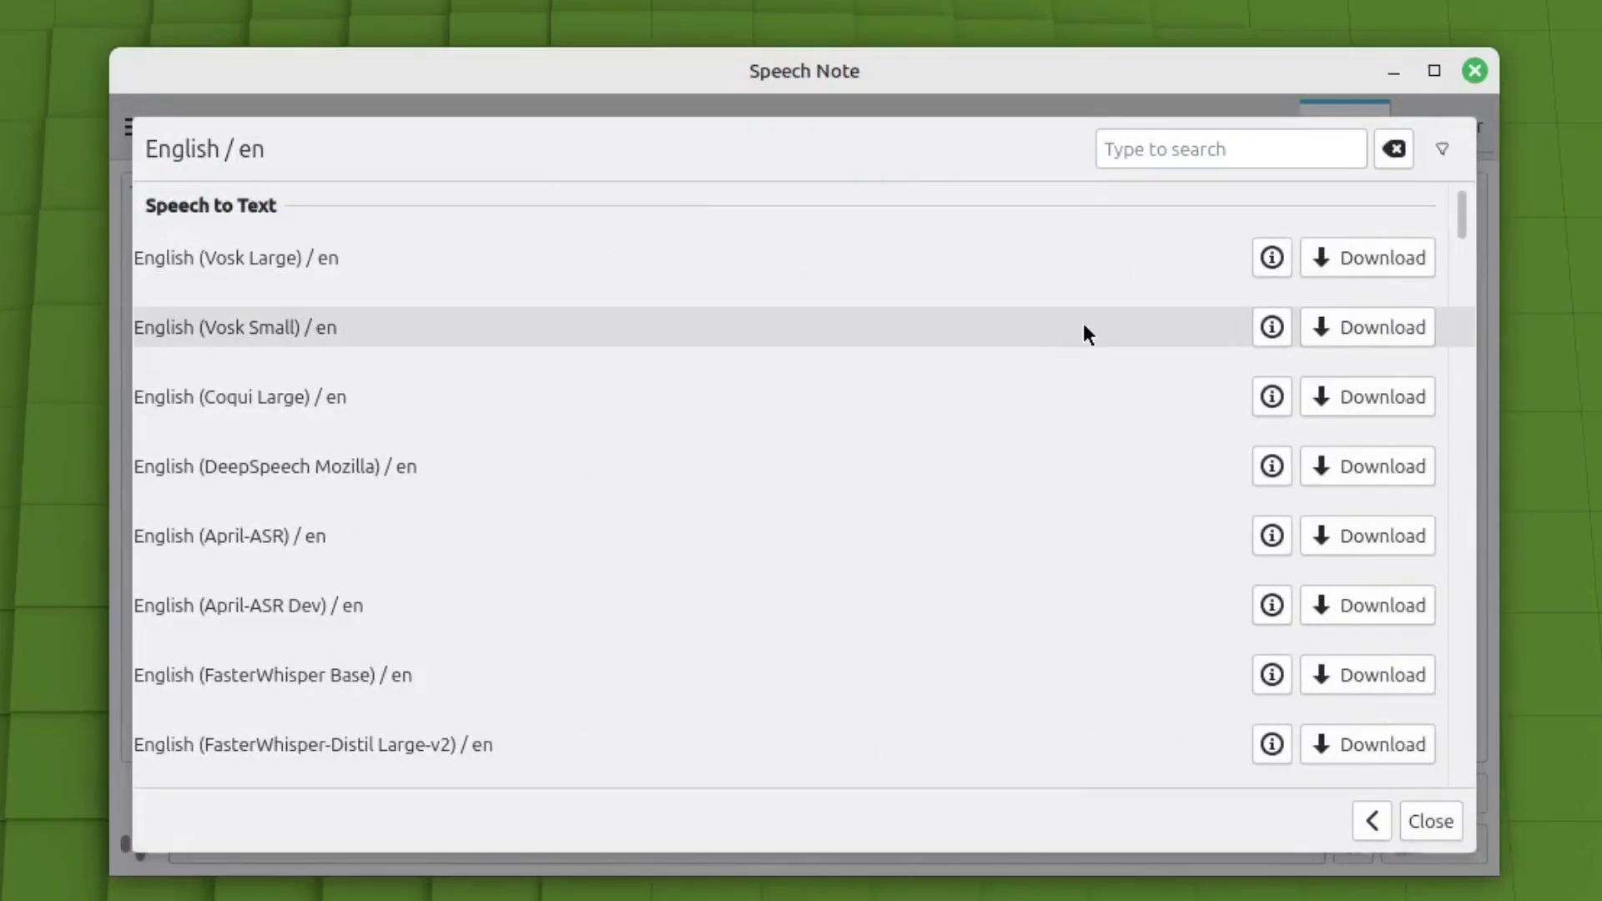
scroll(1071, 332, down, 2)
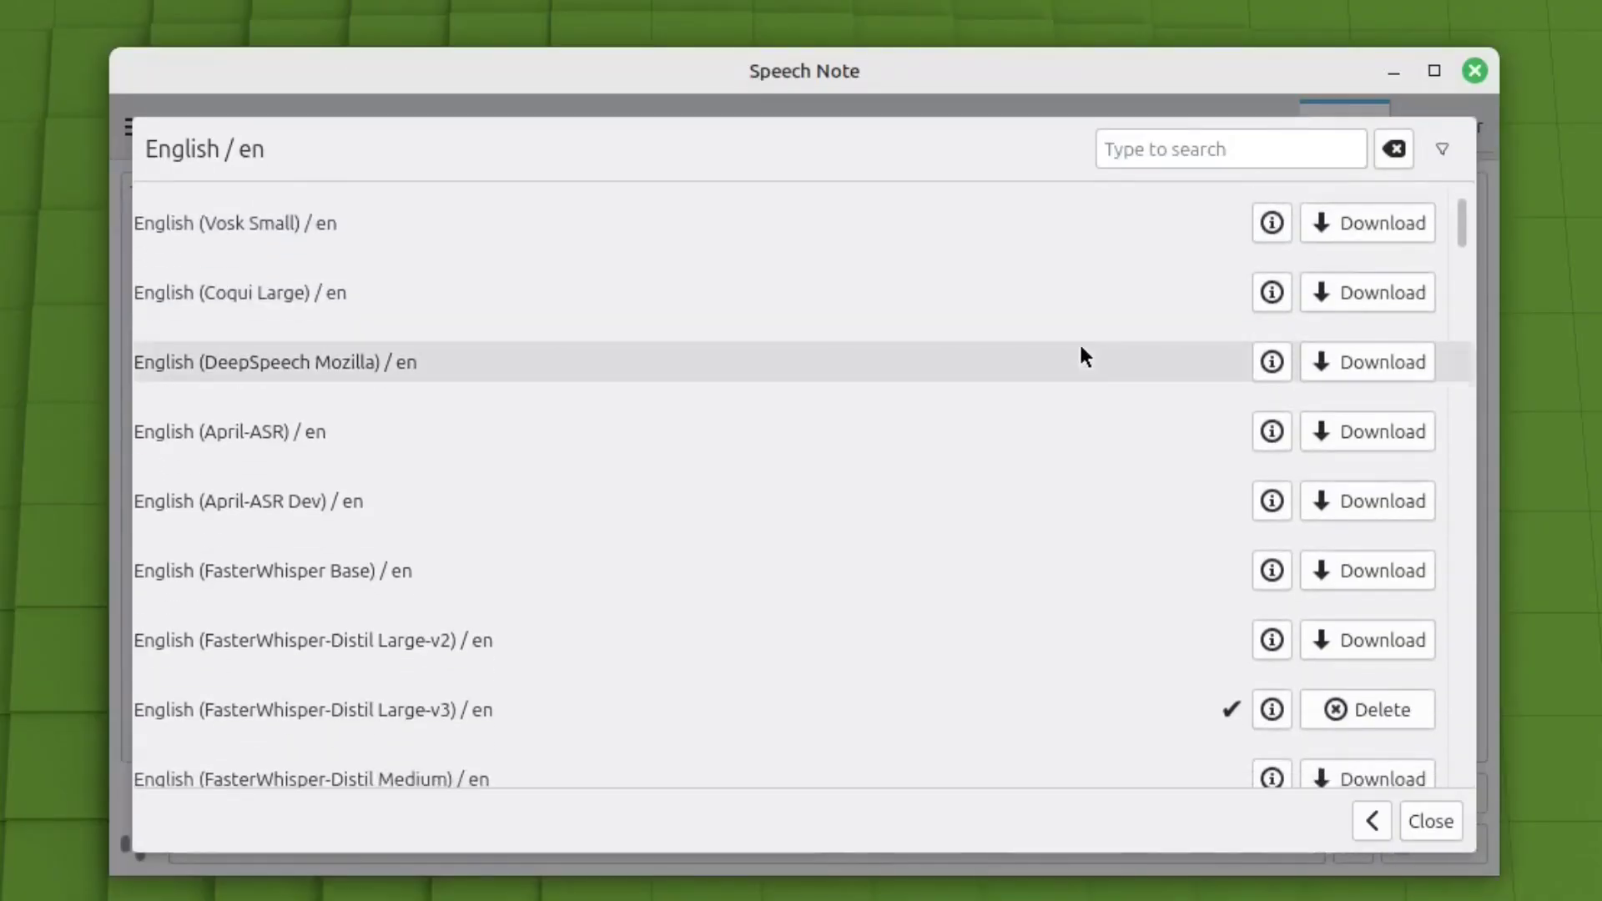
scroll(1079, 342, down, 2)
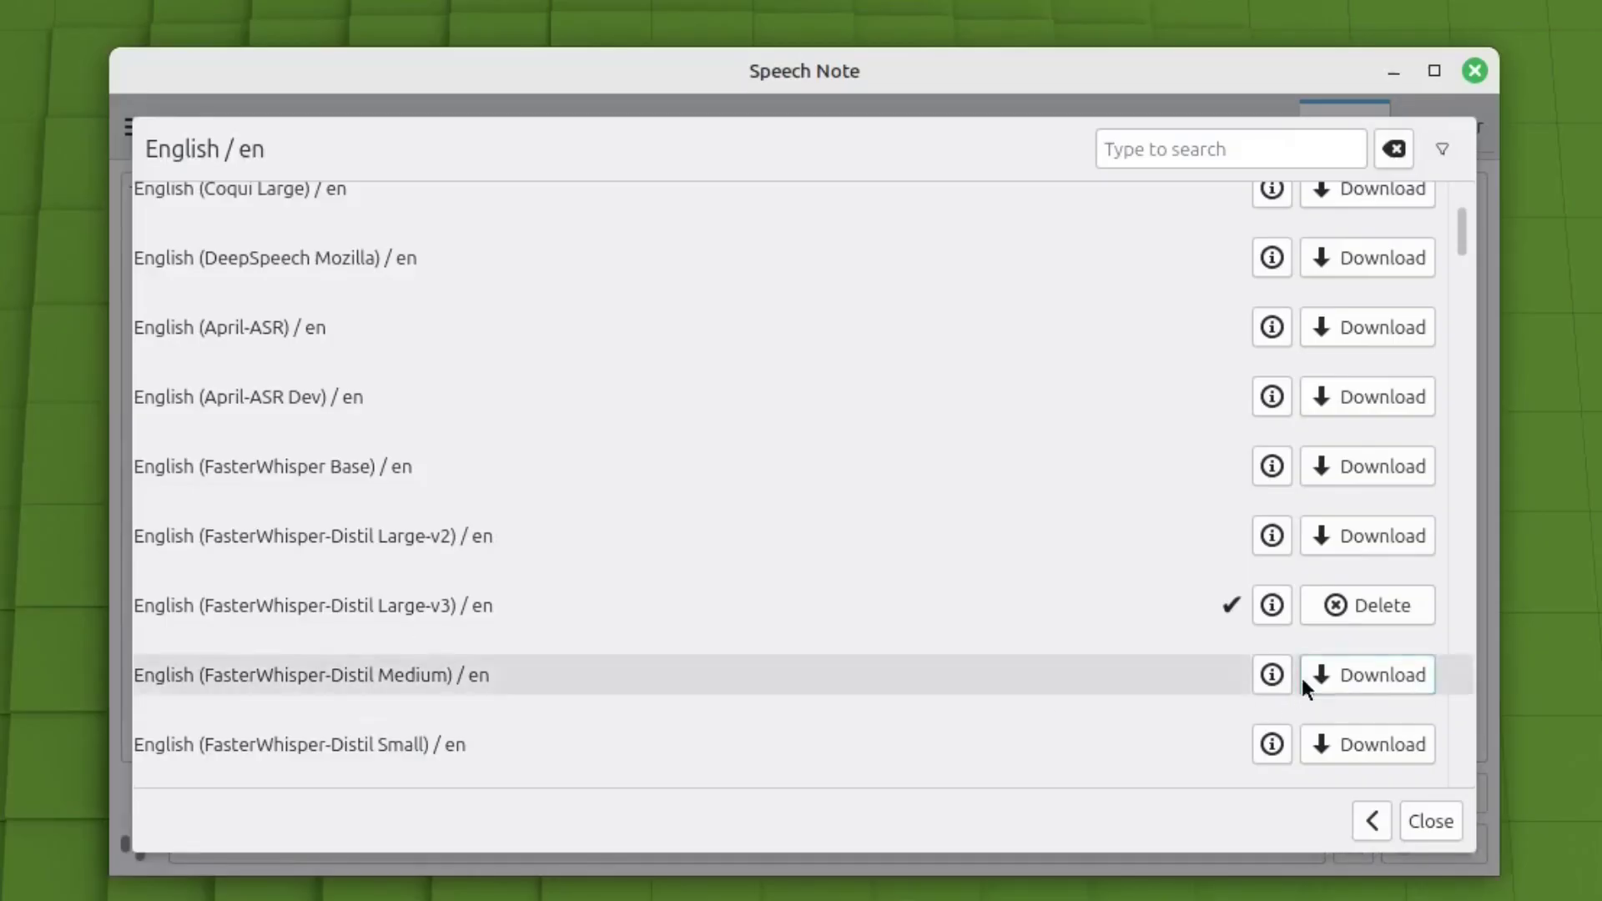
click(1270, 606)
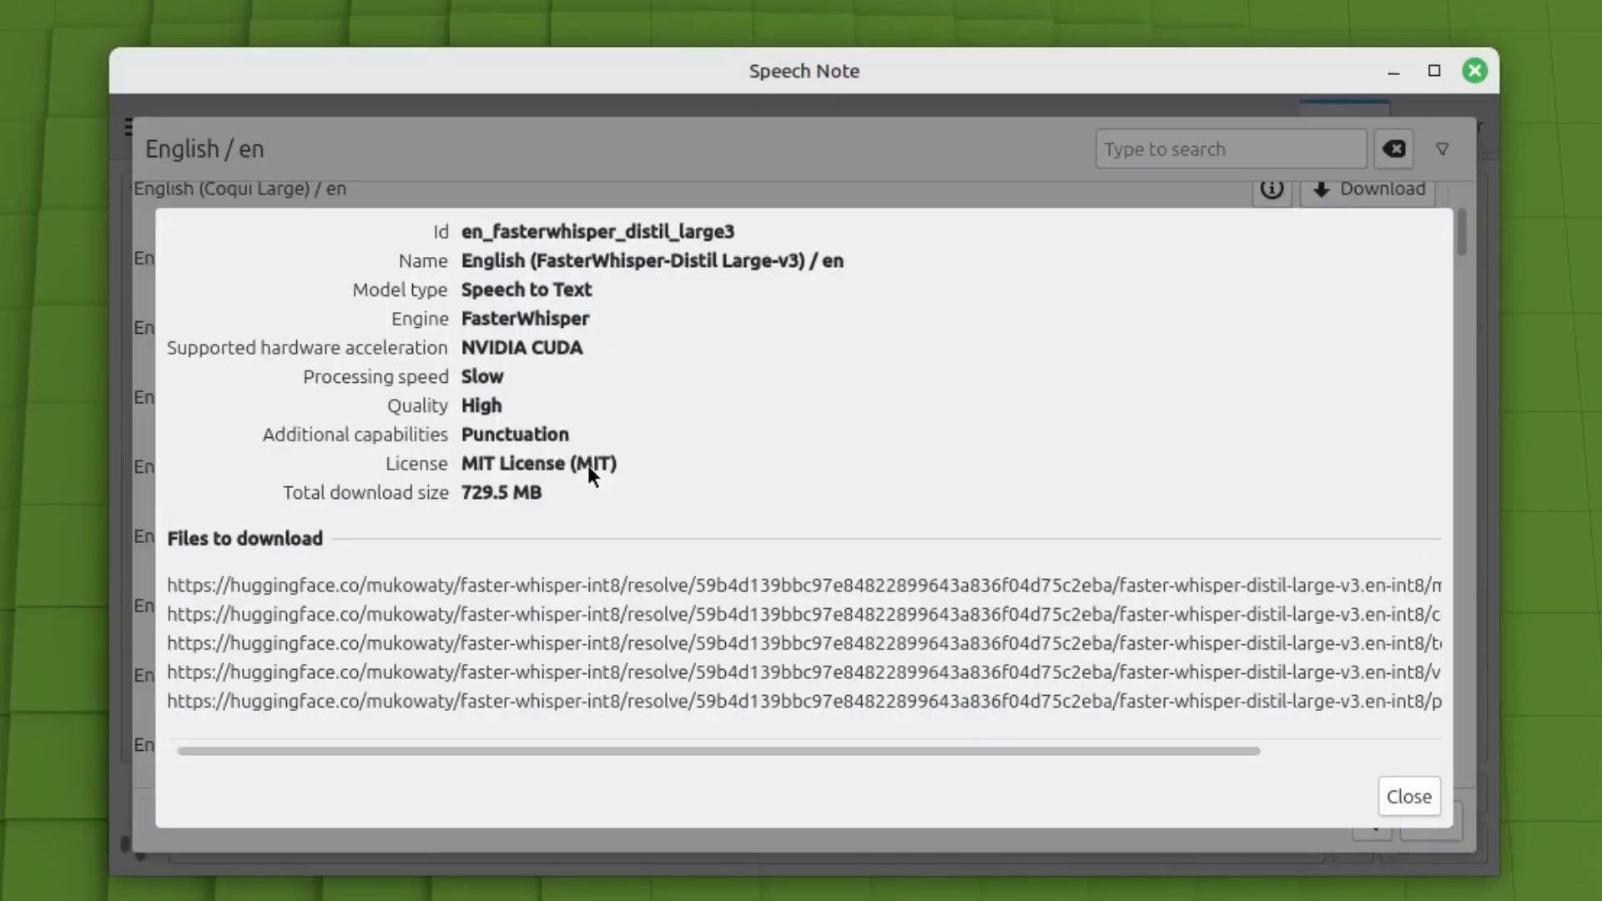
click(1396, 797)
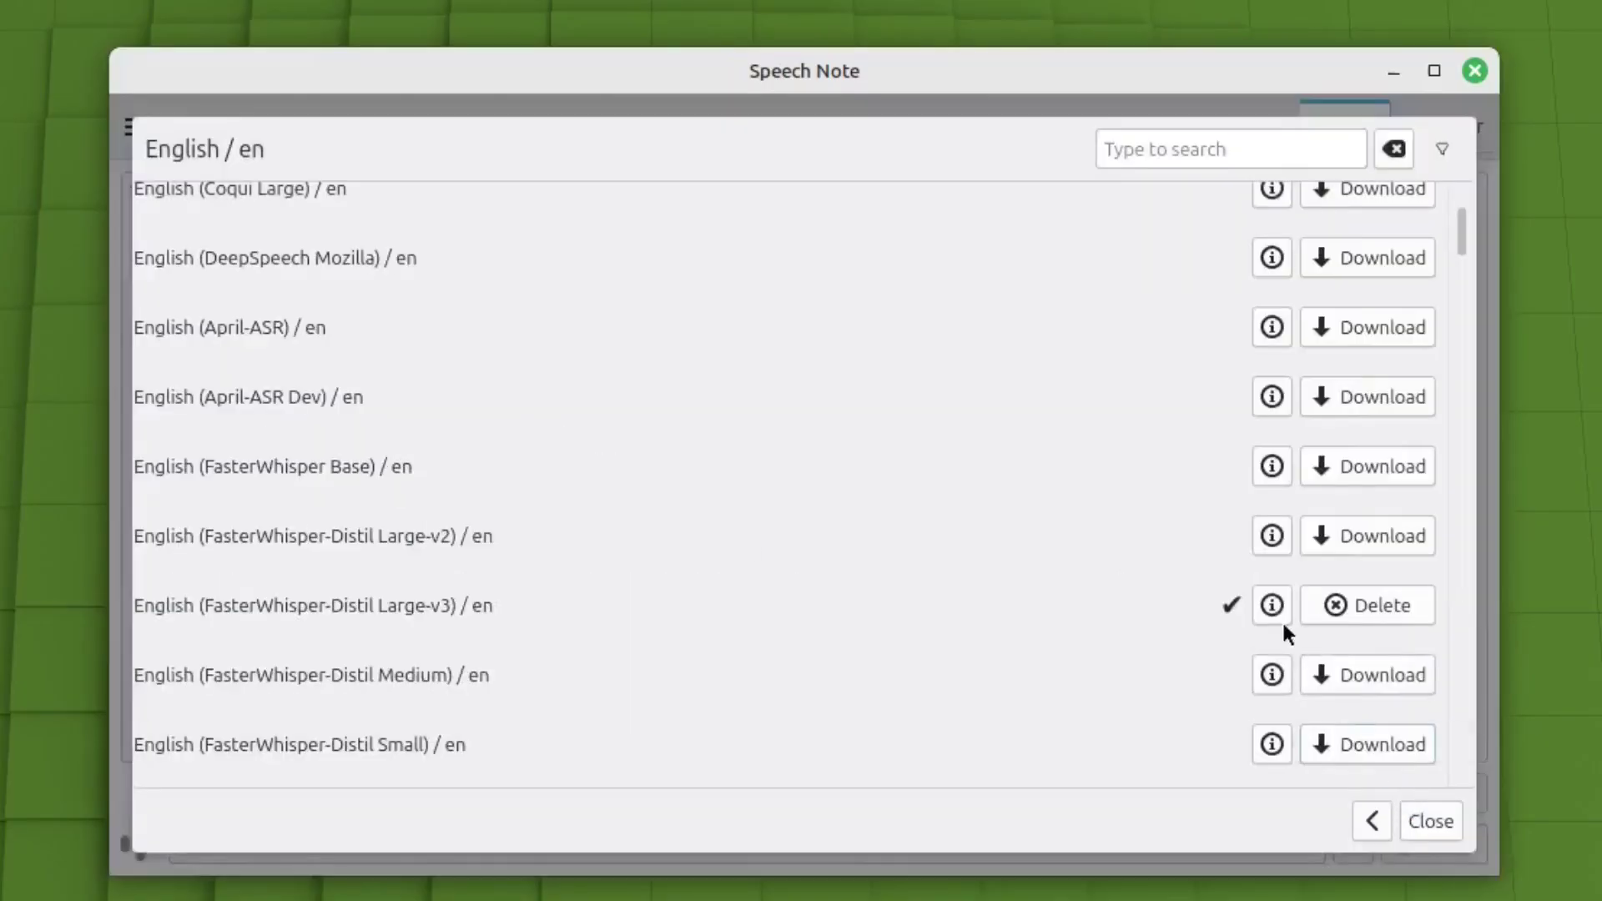
Review the details of the English (Vosk Small) model, look over the other English models, and close the languages dialog.
scroll(952, 626, down, 2)
scroll(949, 620, down, 2)
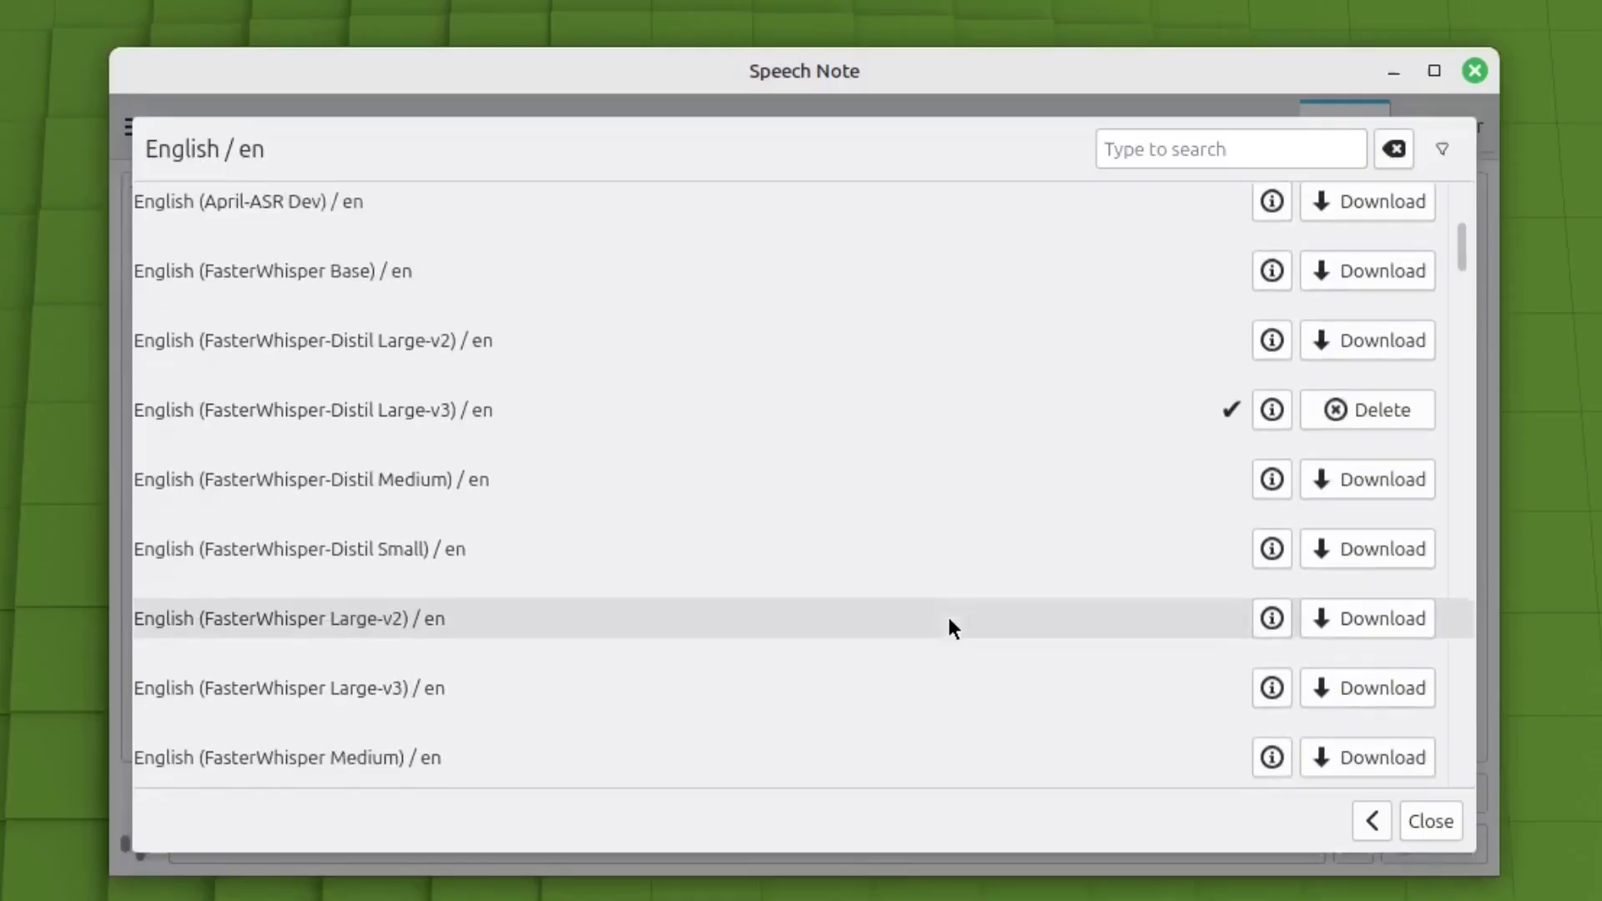
scroll(984, 649, up, 5)
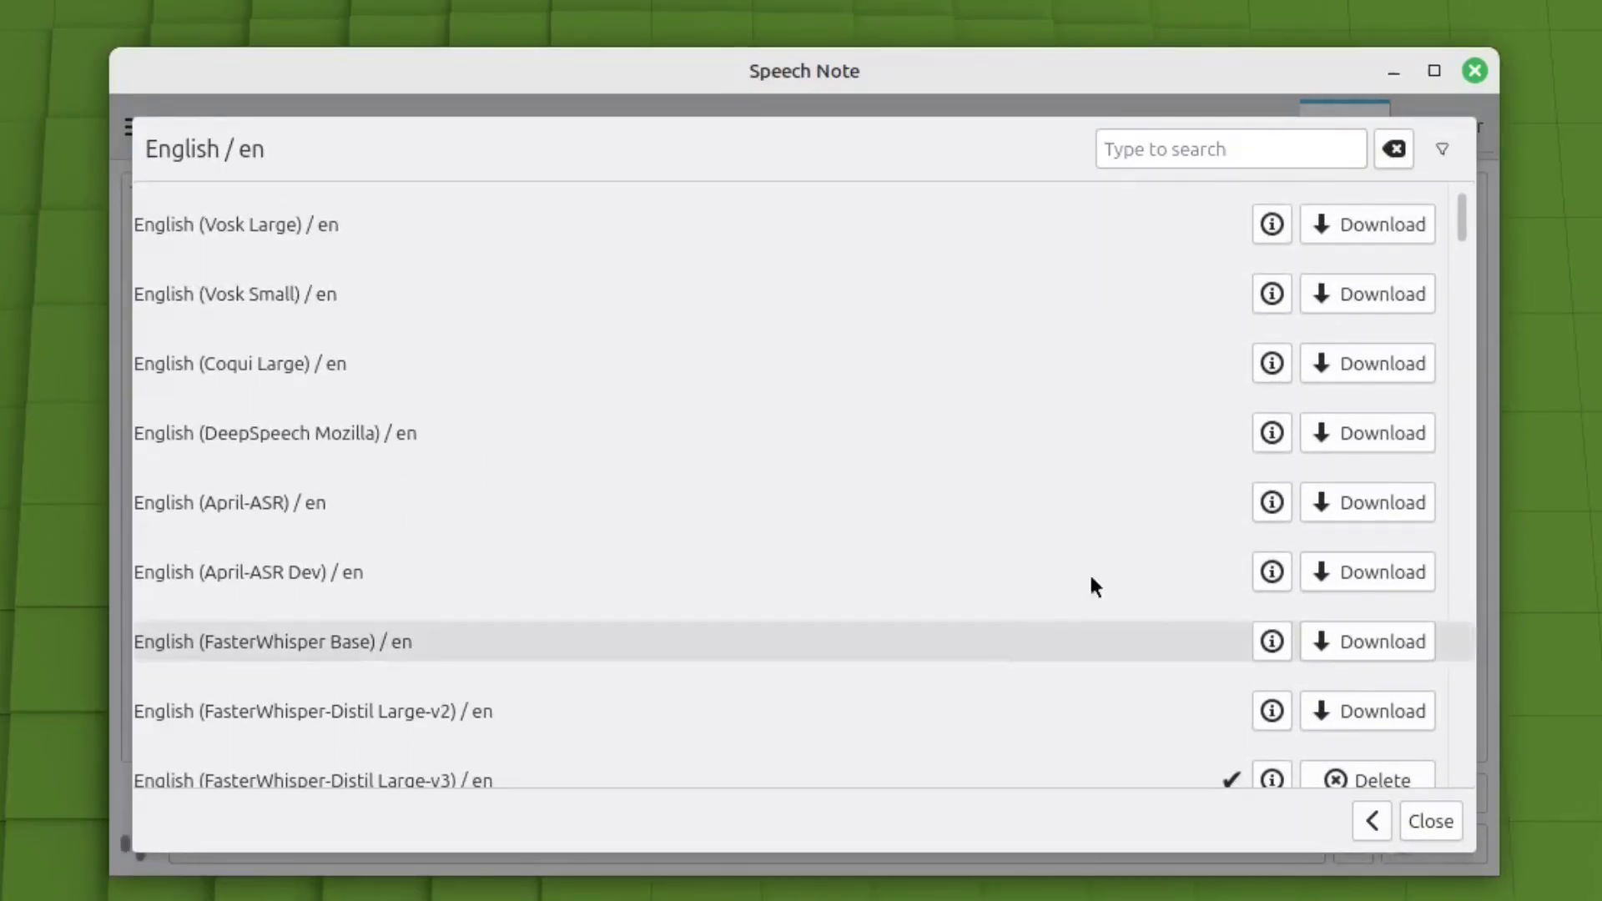
click(1272, 294)
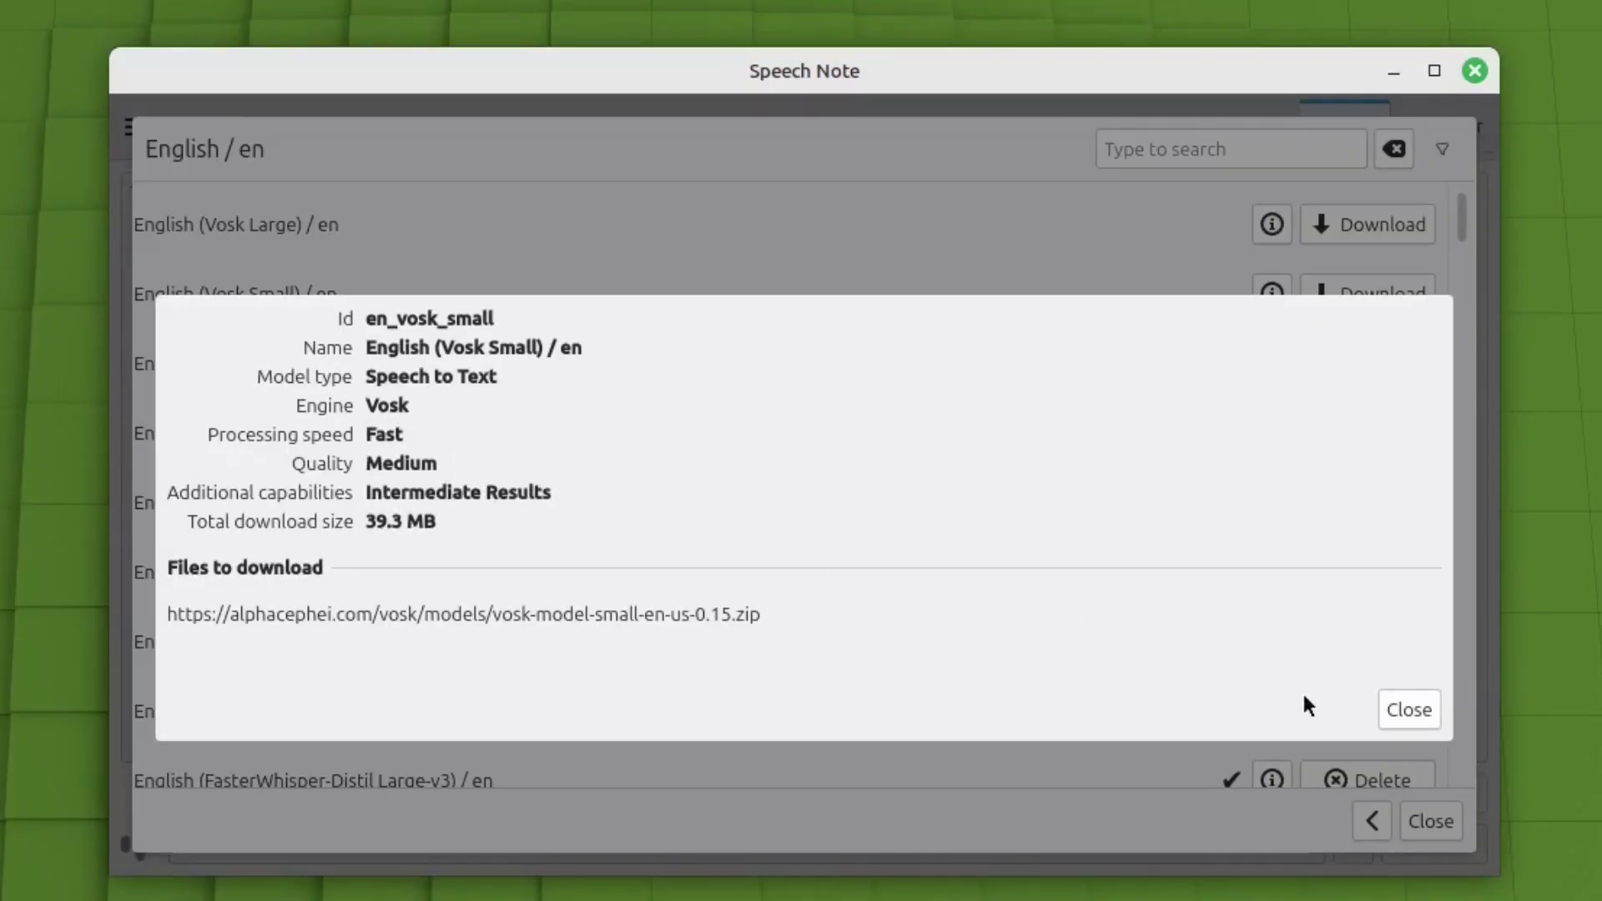
click(1404, 706)
scroll(1066, 543, down, 3)
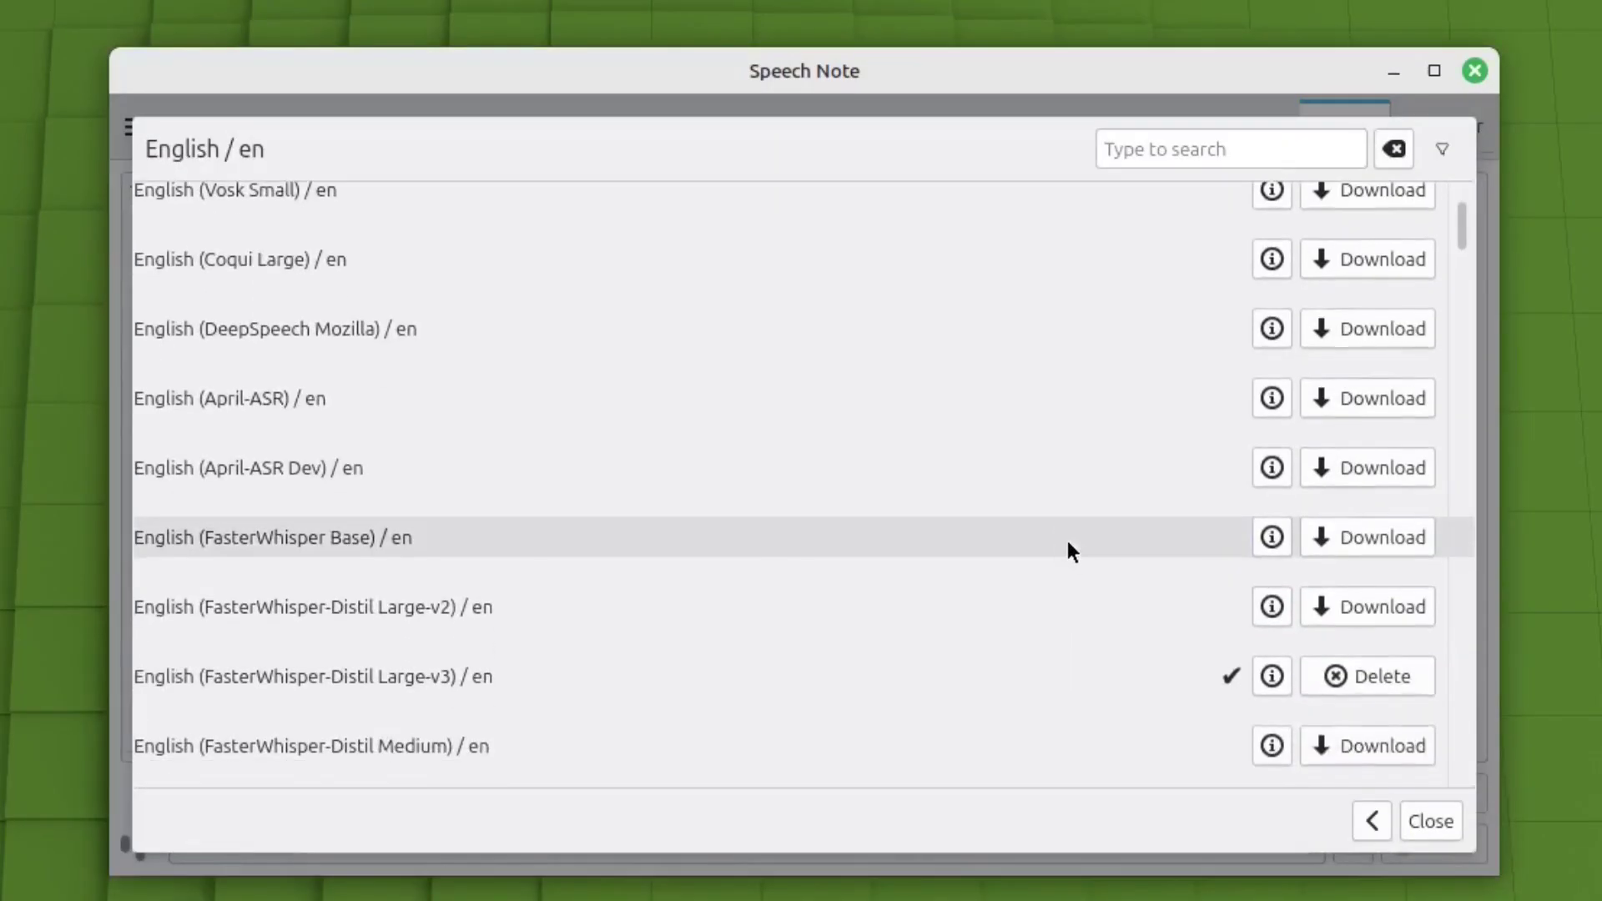
scroll(1084, 552, down, 1)
scroll(1090, 553, down, 1)
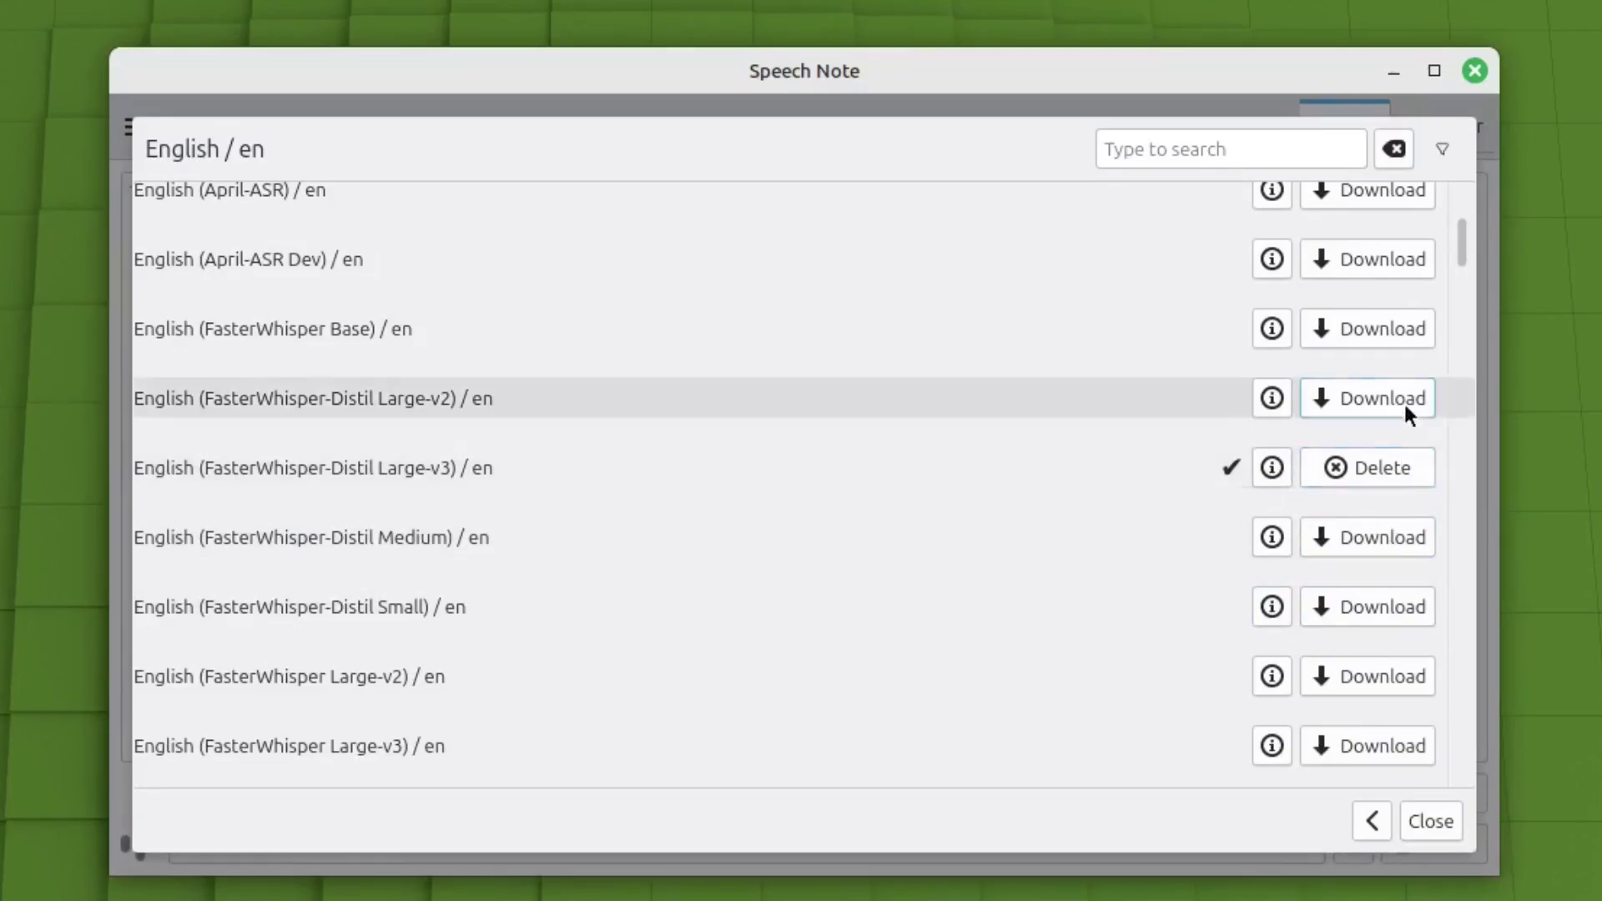
click(1422, 825)
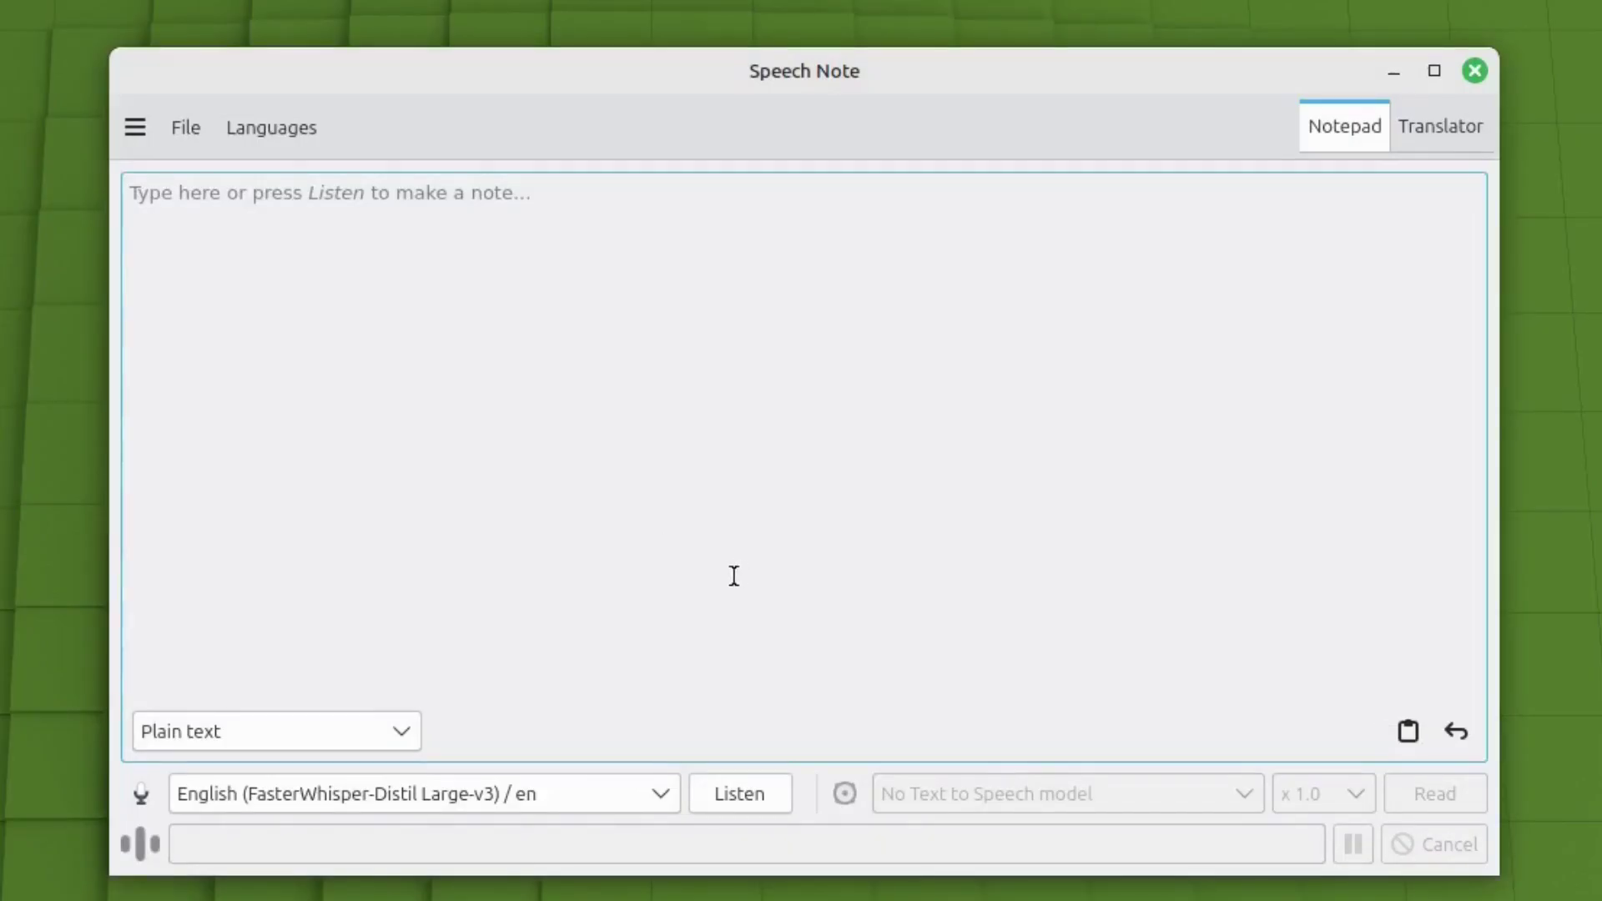
Check the available speech-to-text models, keep English (FasterWhisper-Distil Large-v3), and start dictating into the empty note.
click(658, 795)
click(655, 794)
click(654, 793)
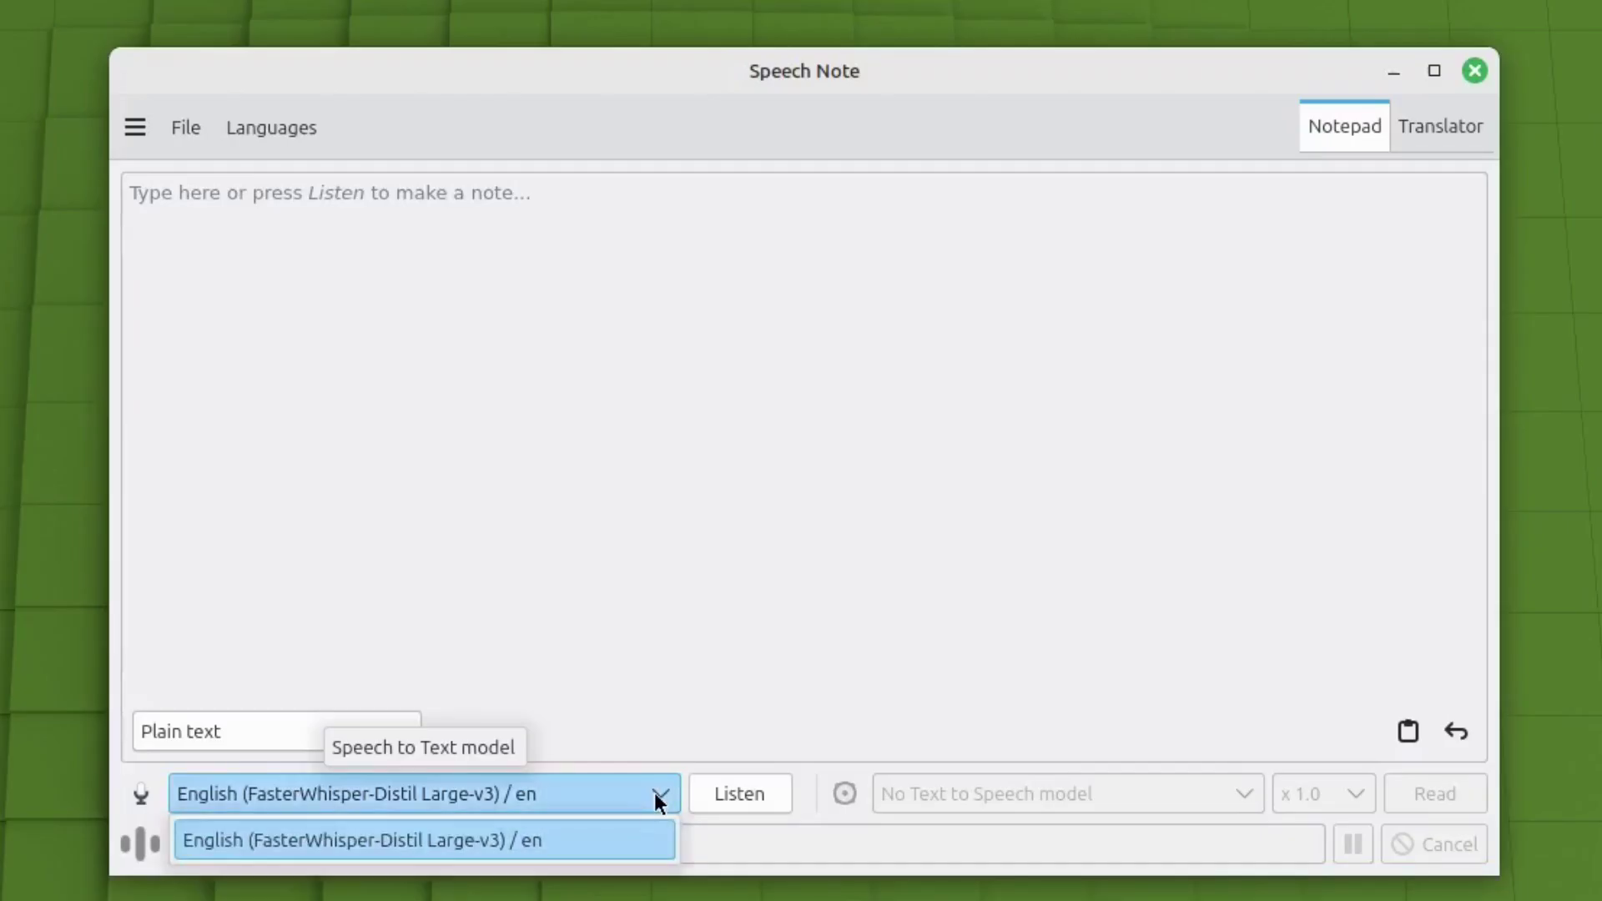
click(654, 792)
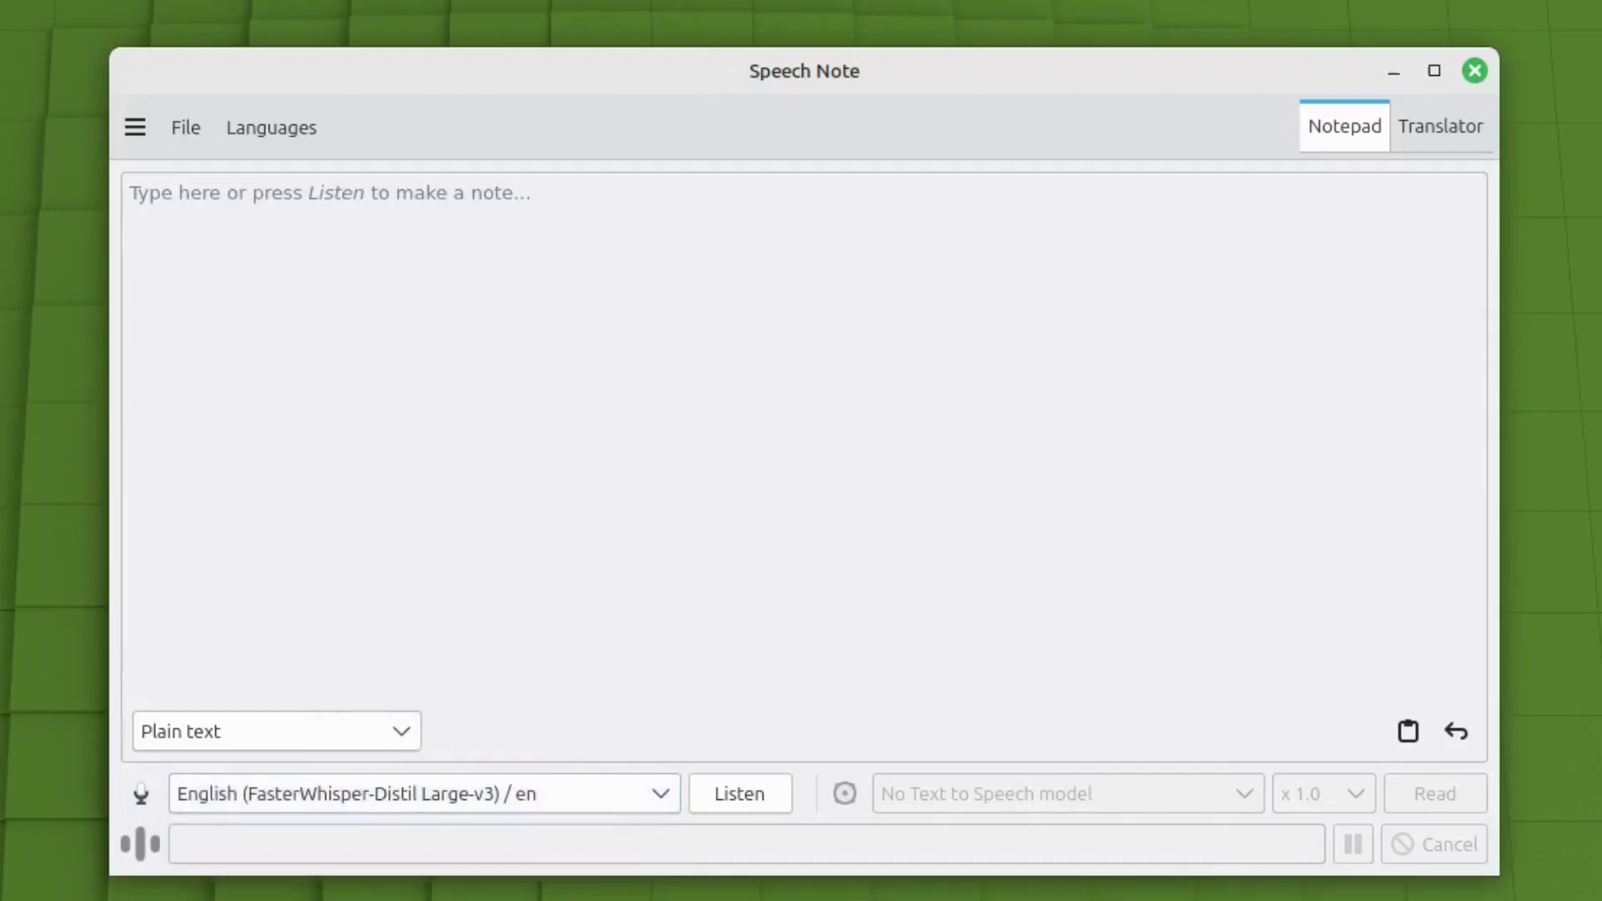
click(755, 795)
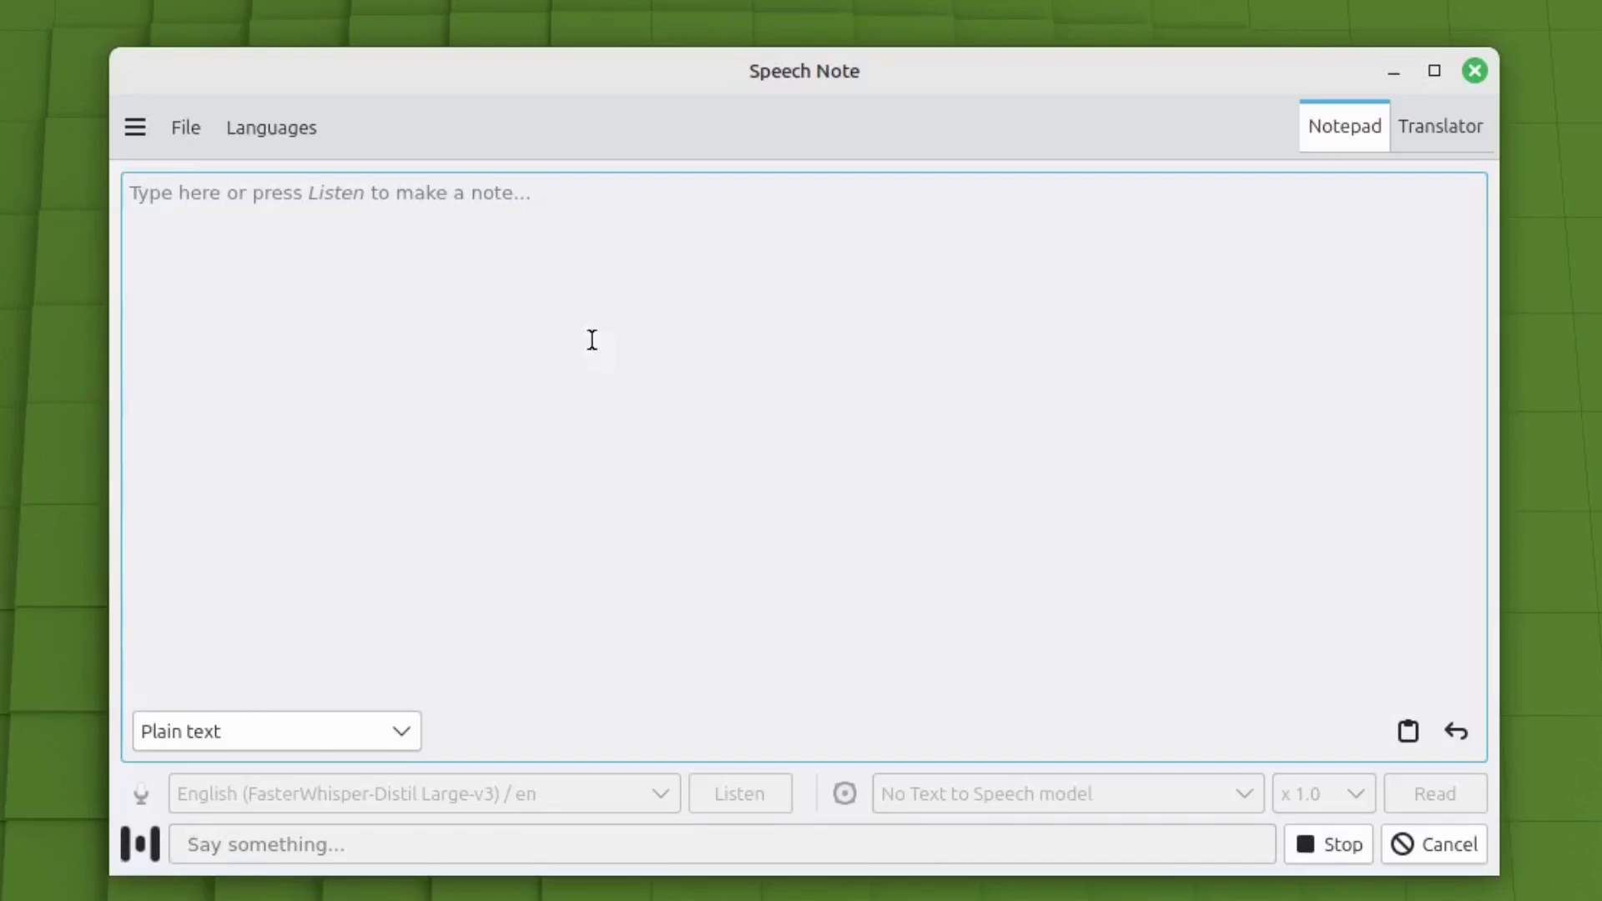
Set the speech-to-text listening mode to One sentence and dictate another passage into the note.
click(137, 131)
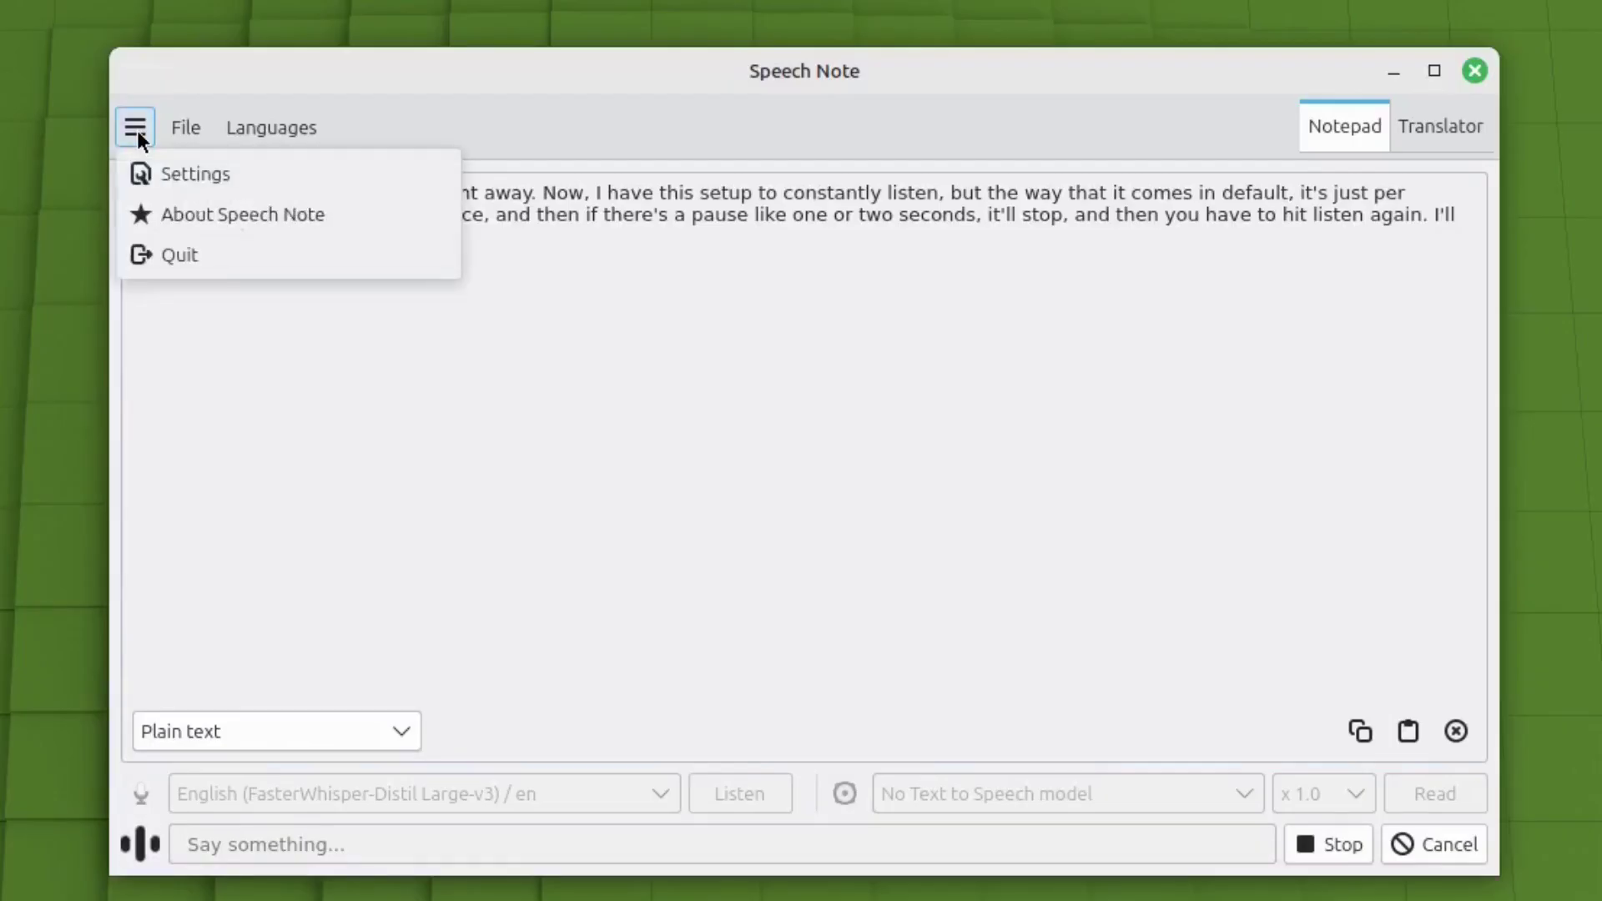
click(174, 176)
click(352, 207)
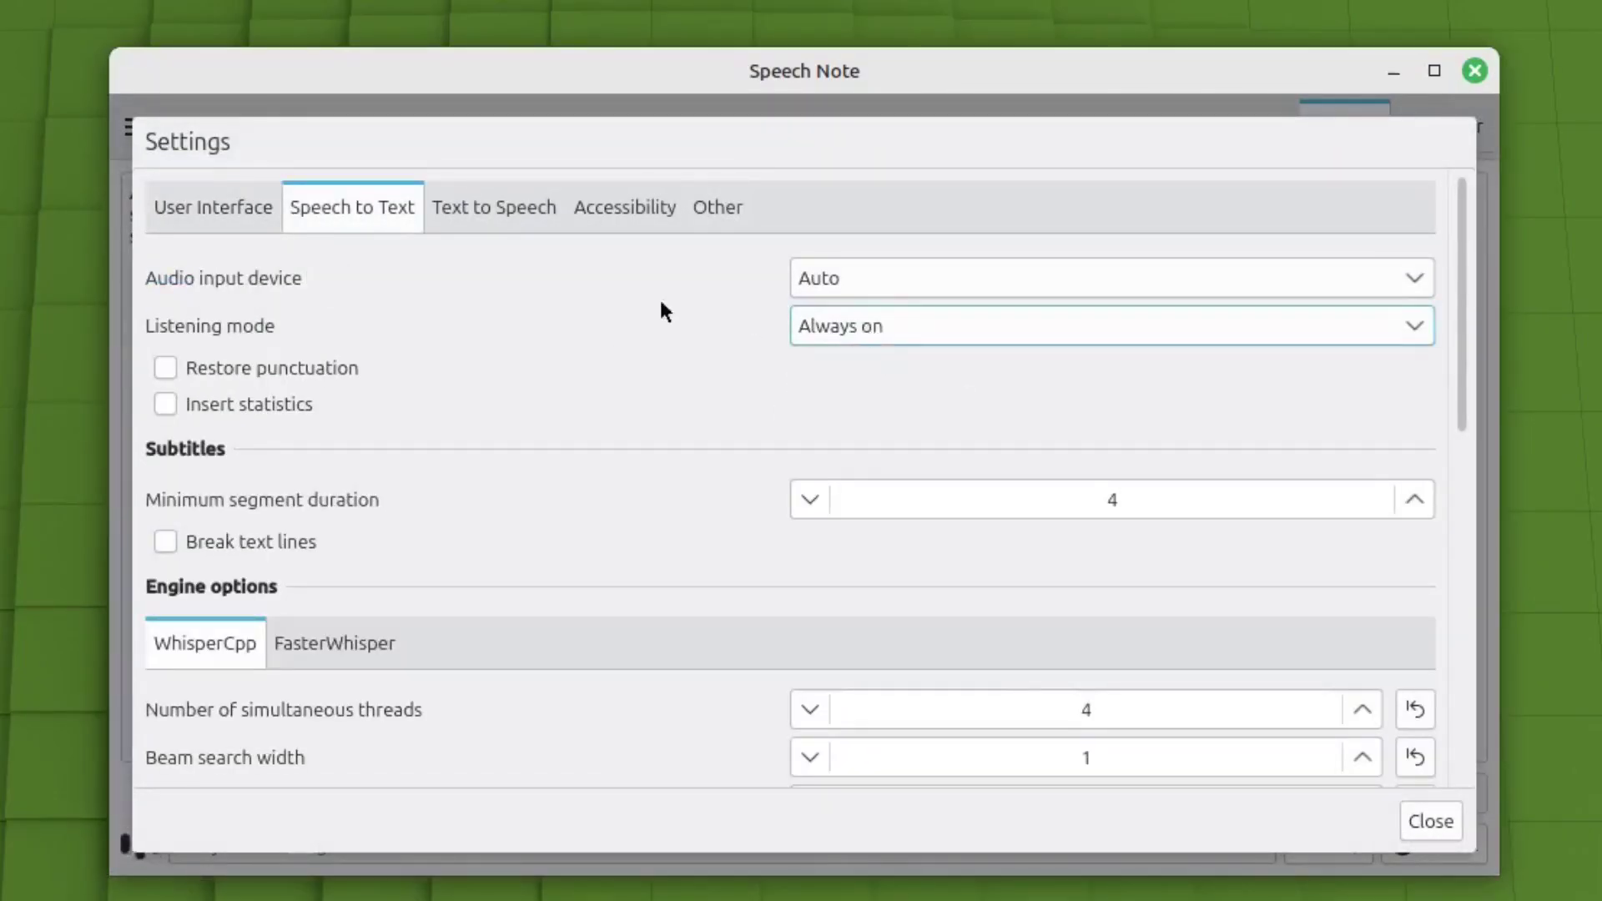
click(904, 325)
click(878, 377)
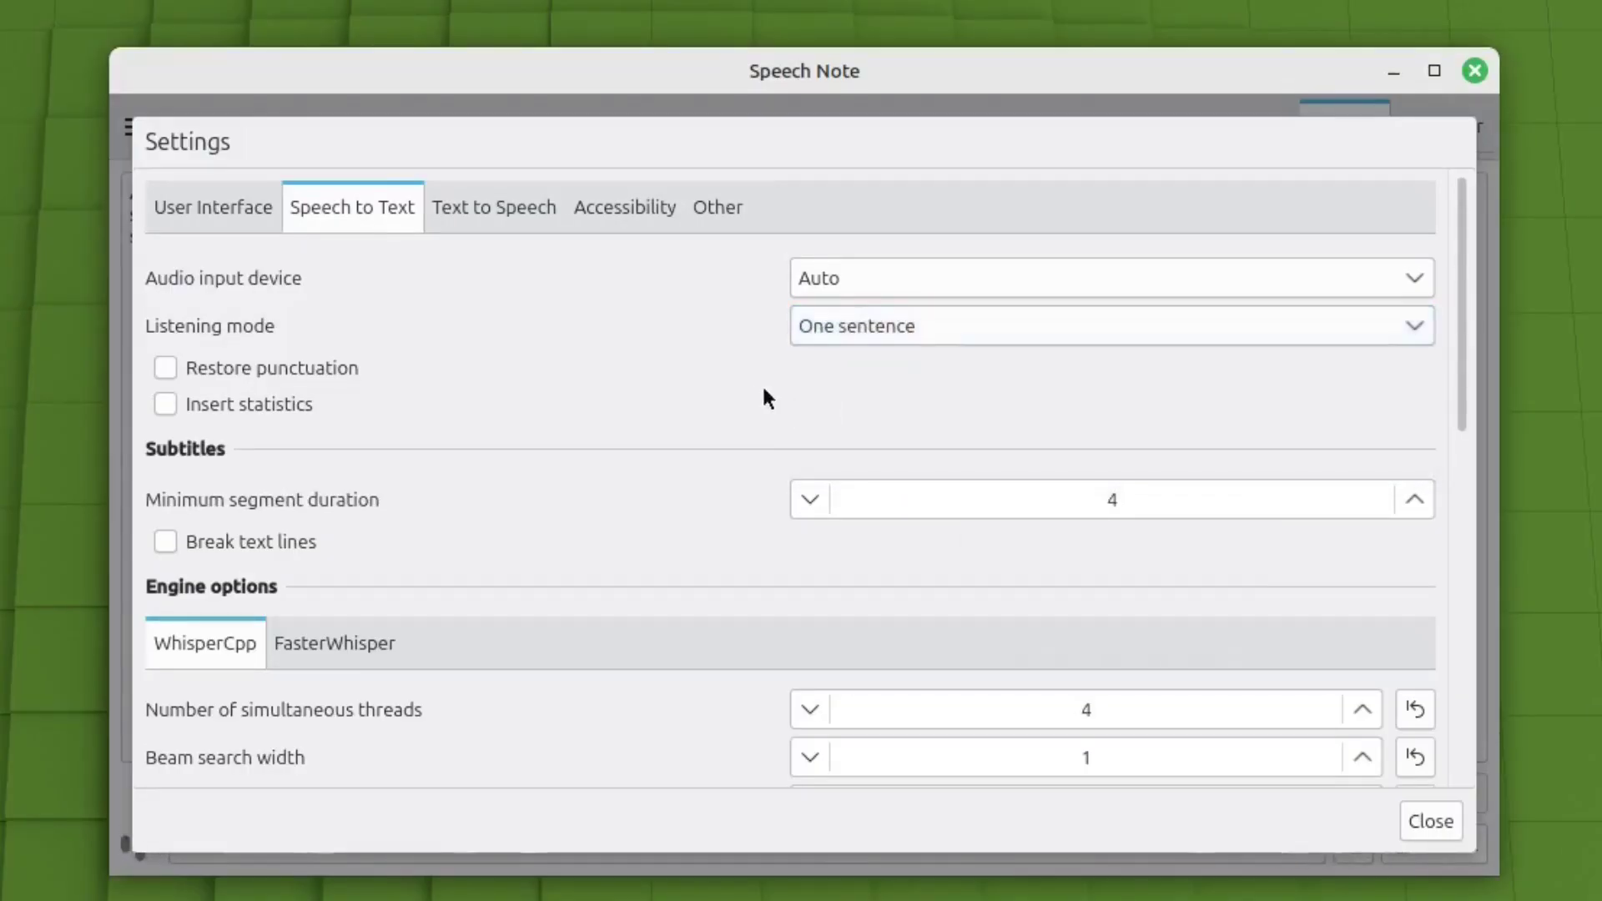
click(1432, 821)
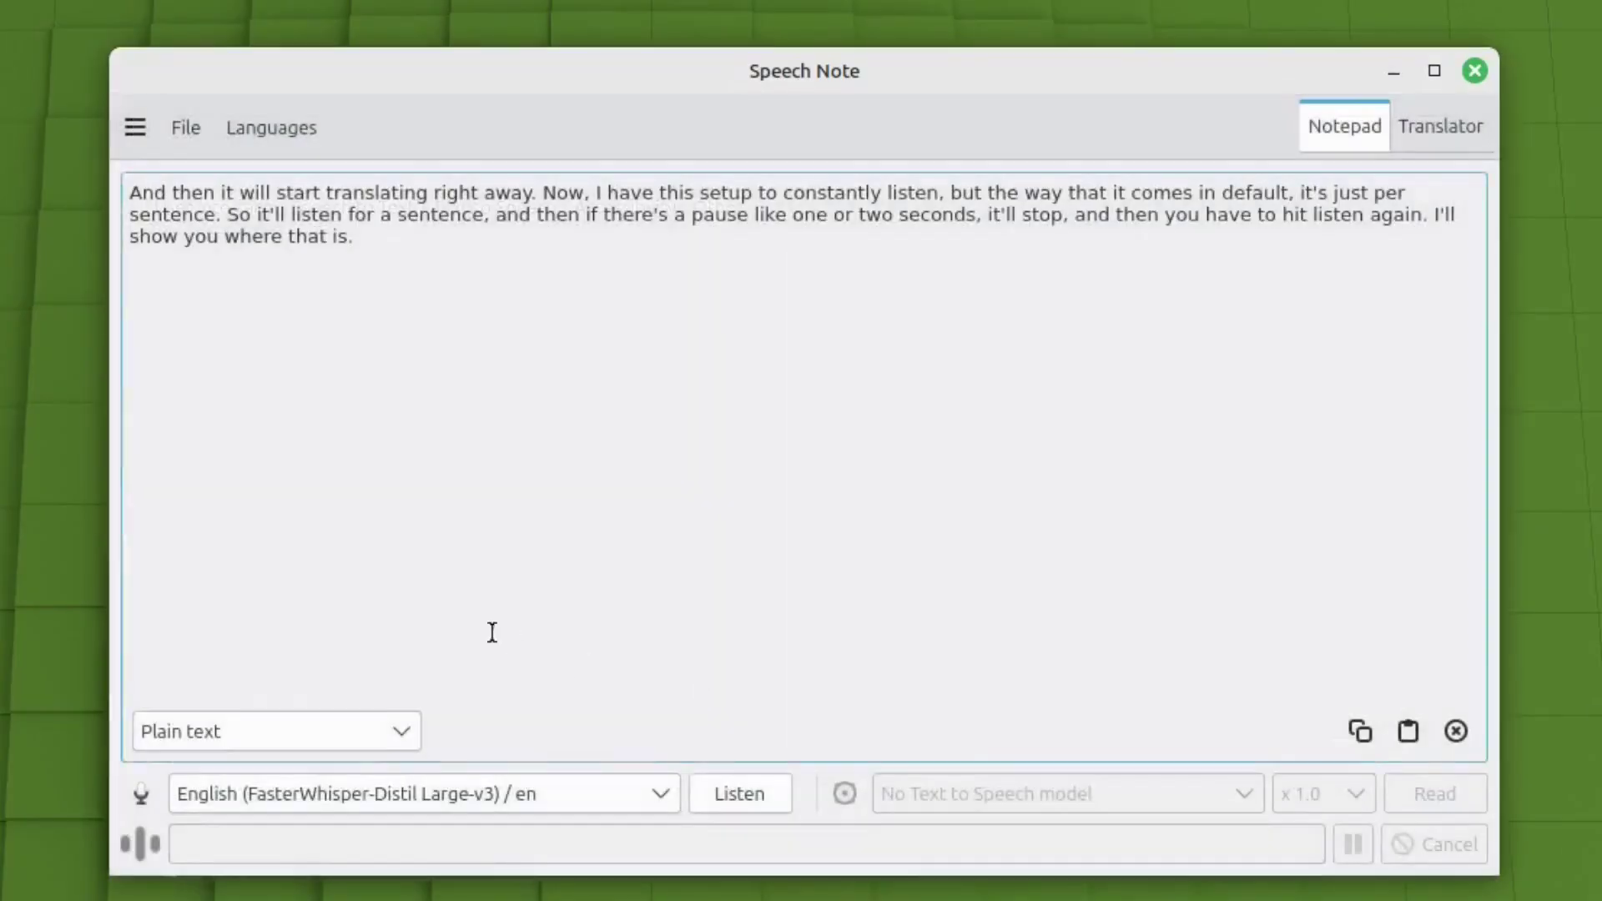
click(723, 788)
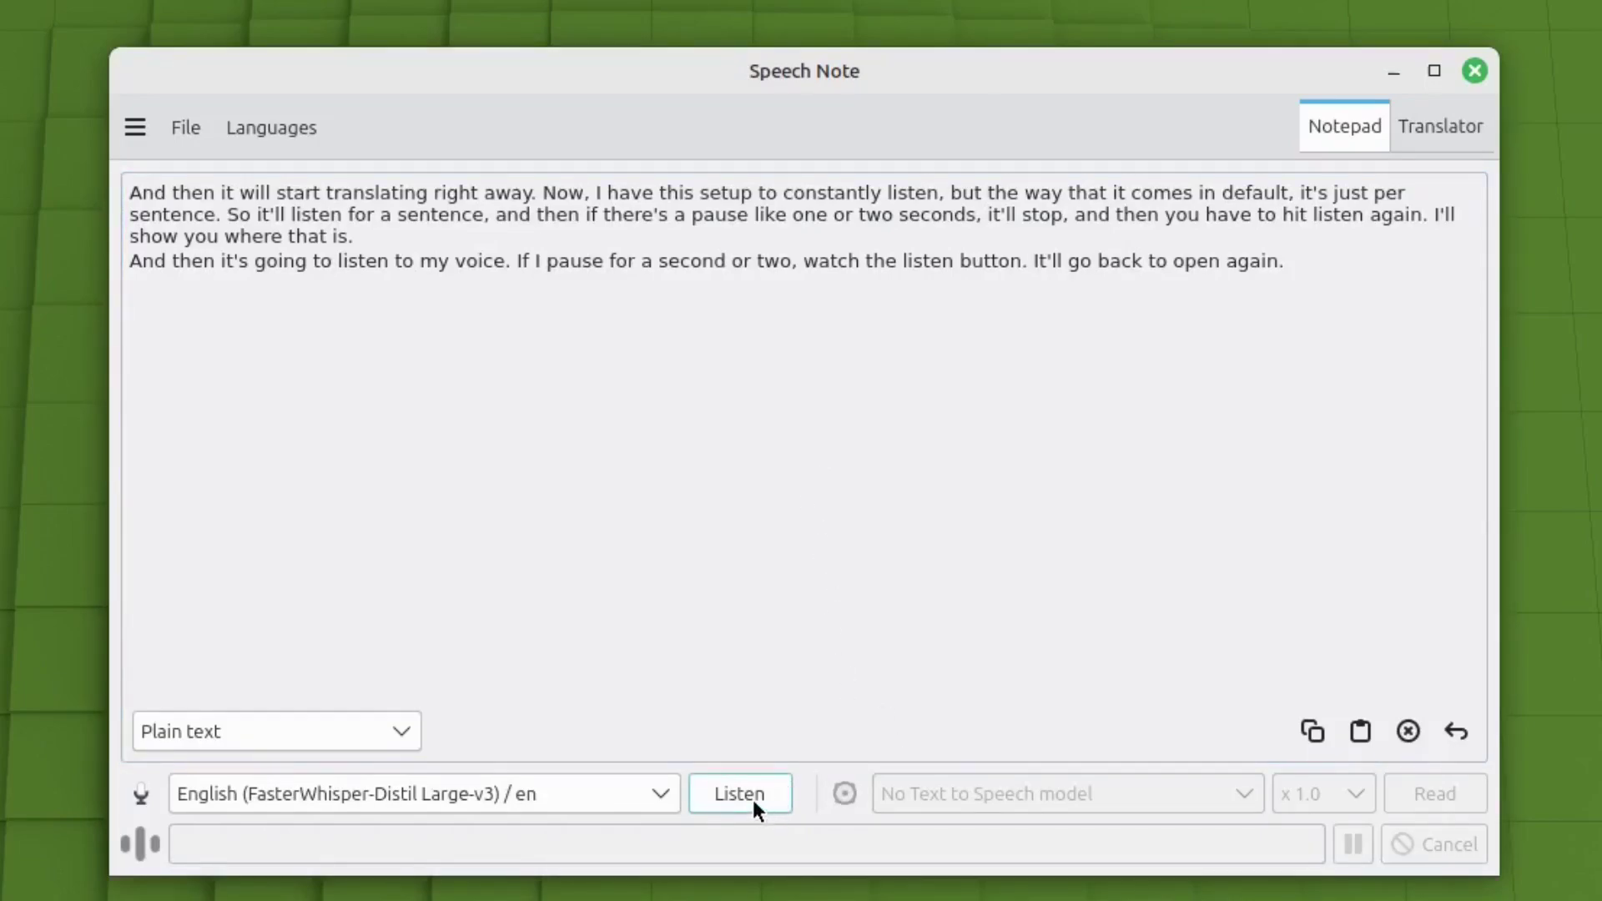
Set the speech-to-text listening mode to Always on.
click(135, 132)
click(193, 170)
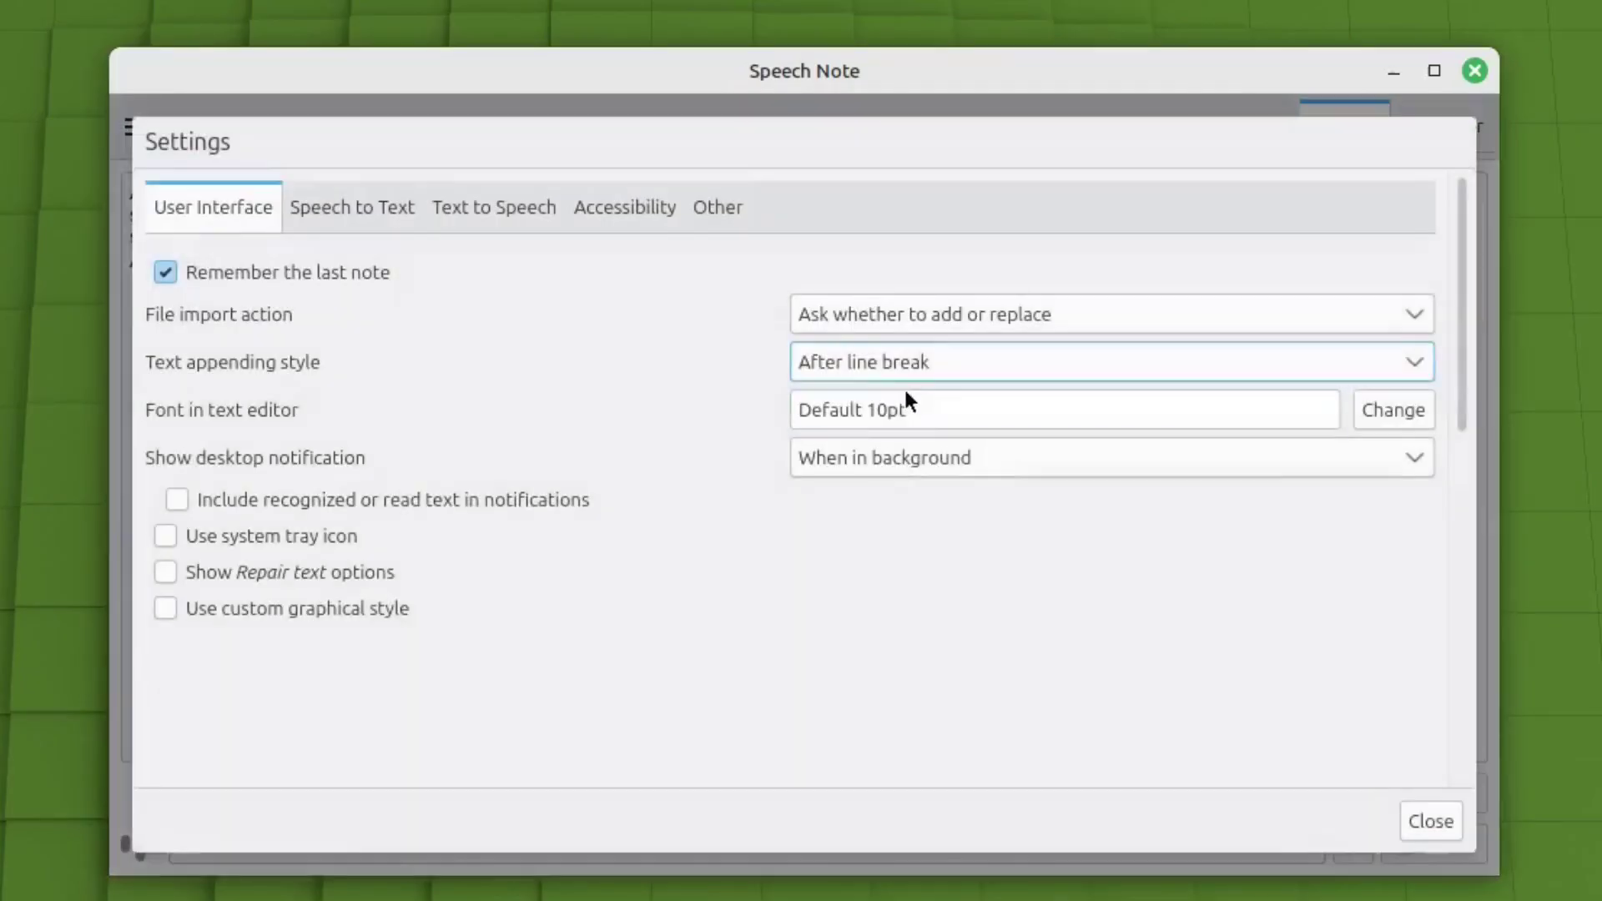
click(332, 205)
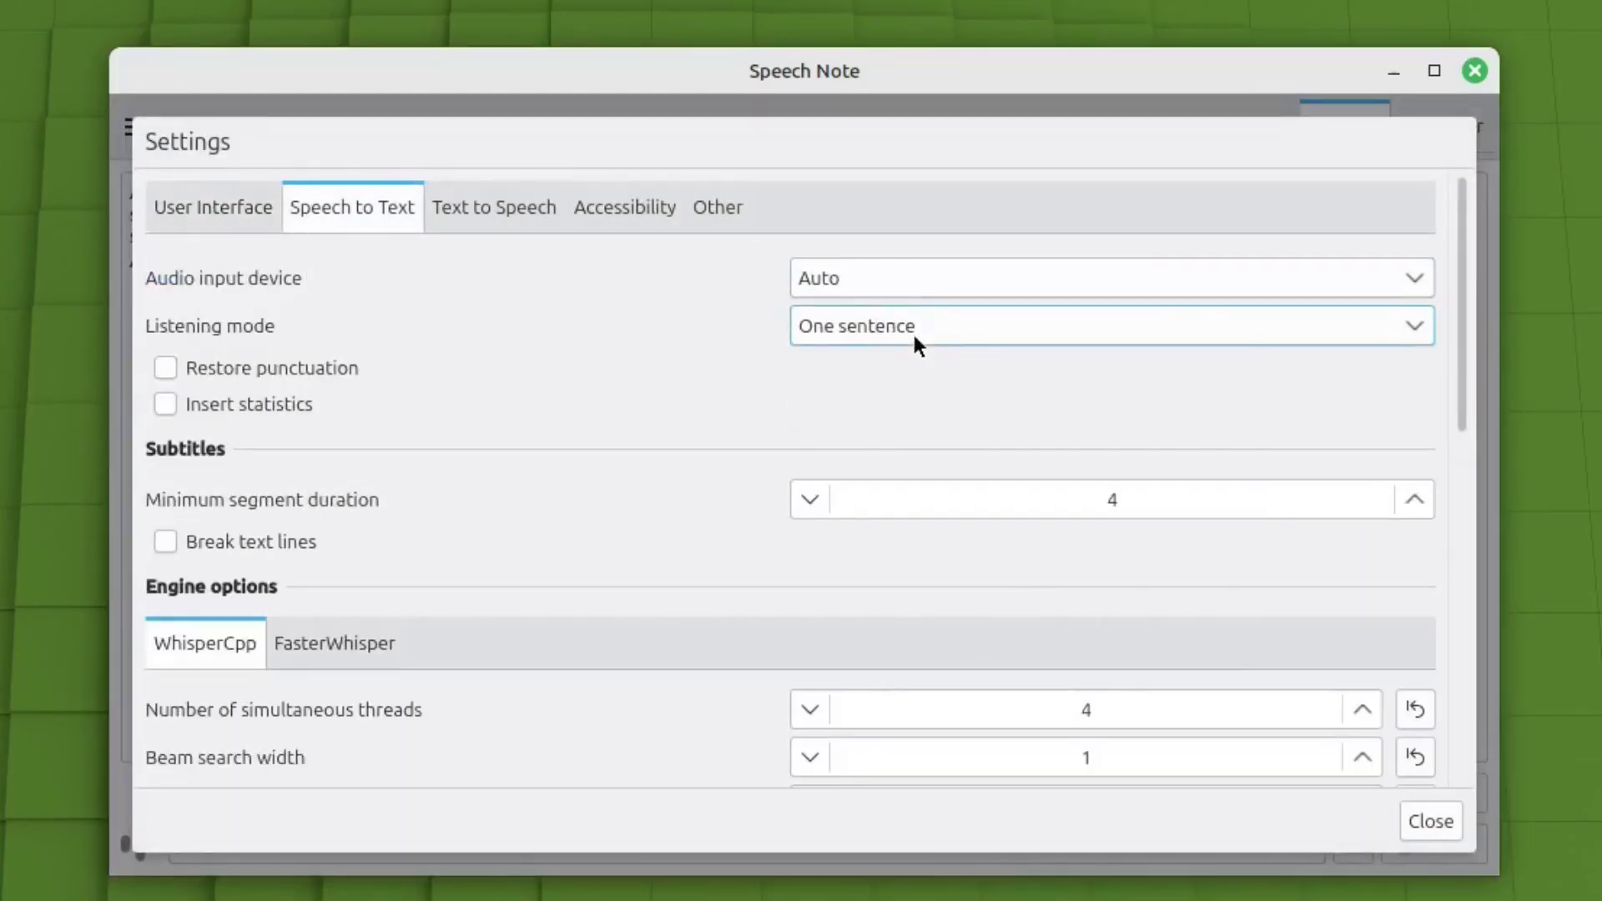
click(914, 328)
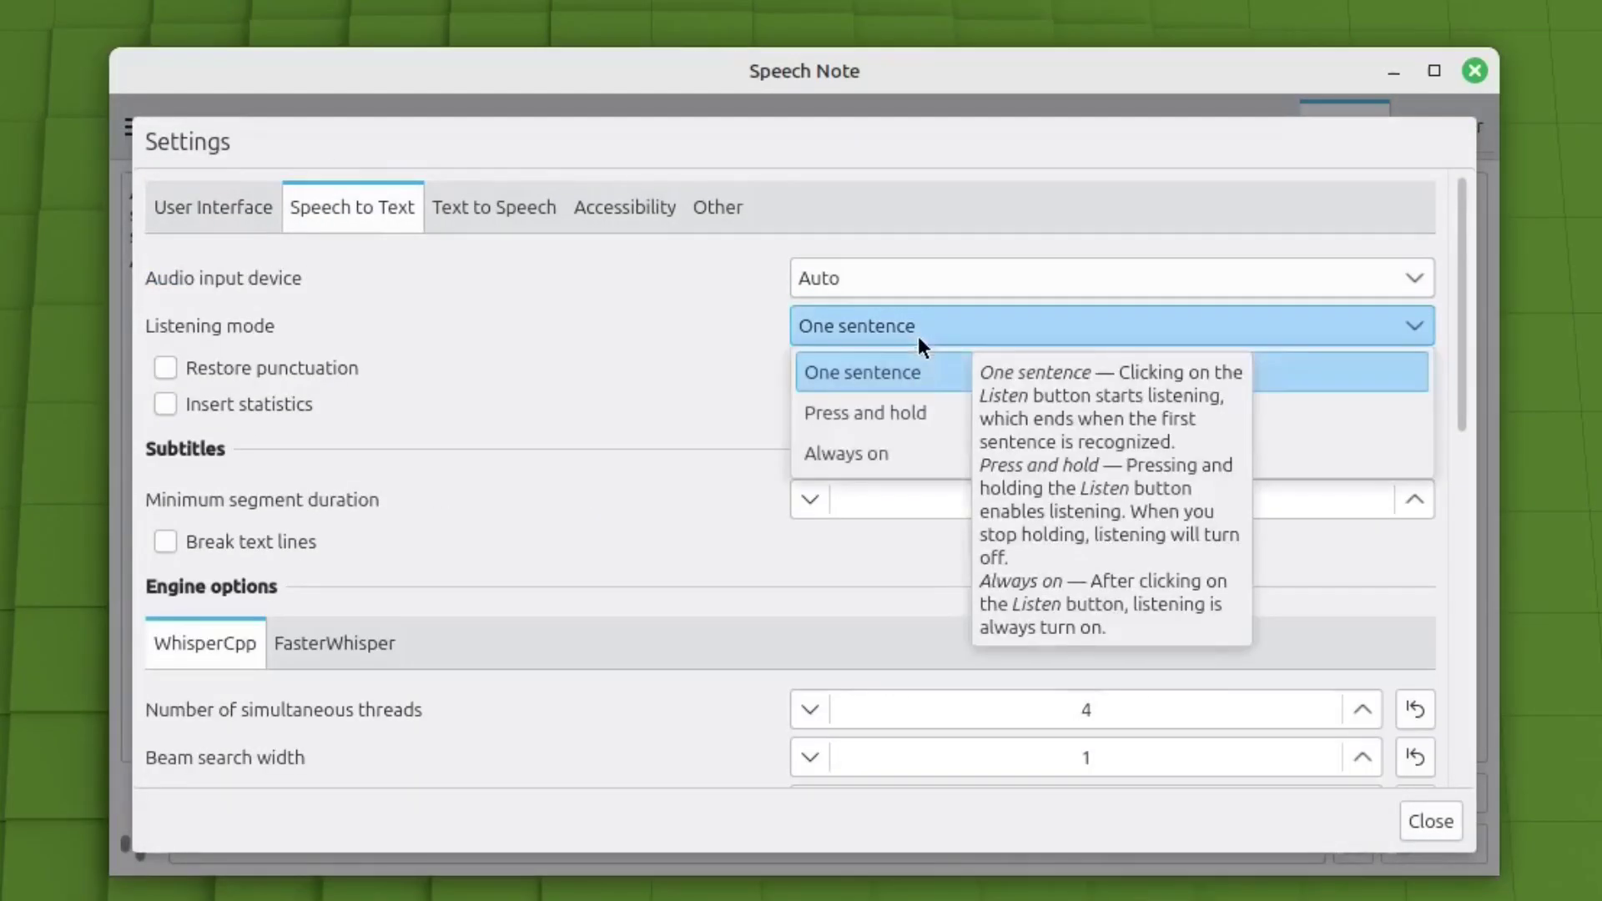
click(887, 453)
Look through the User Interface, Speech to Text, Text to Speech, Accessibility and Other settings.
click(239, 207)
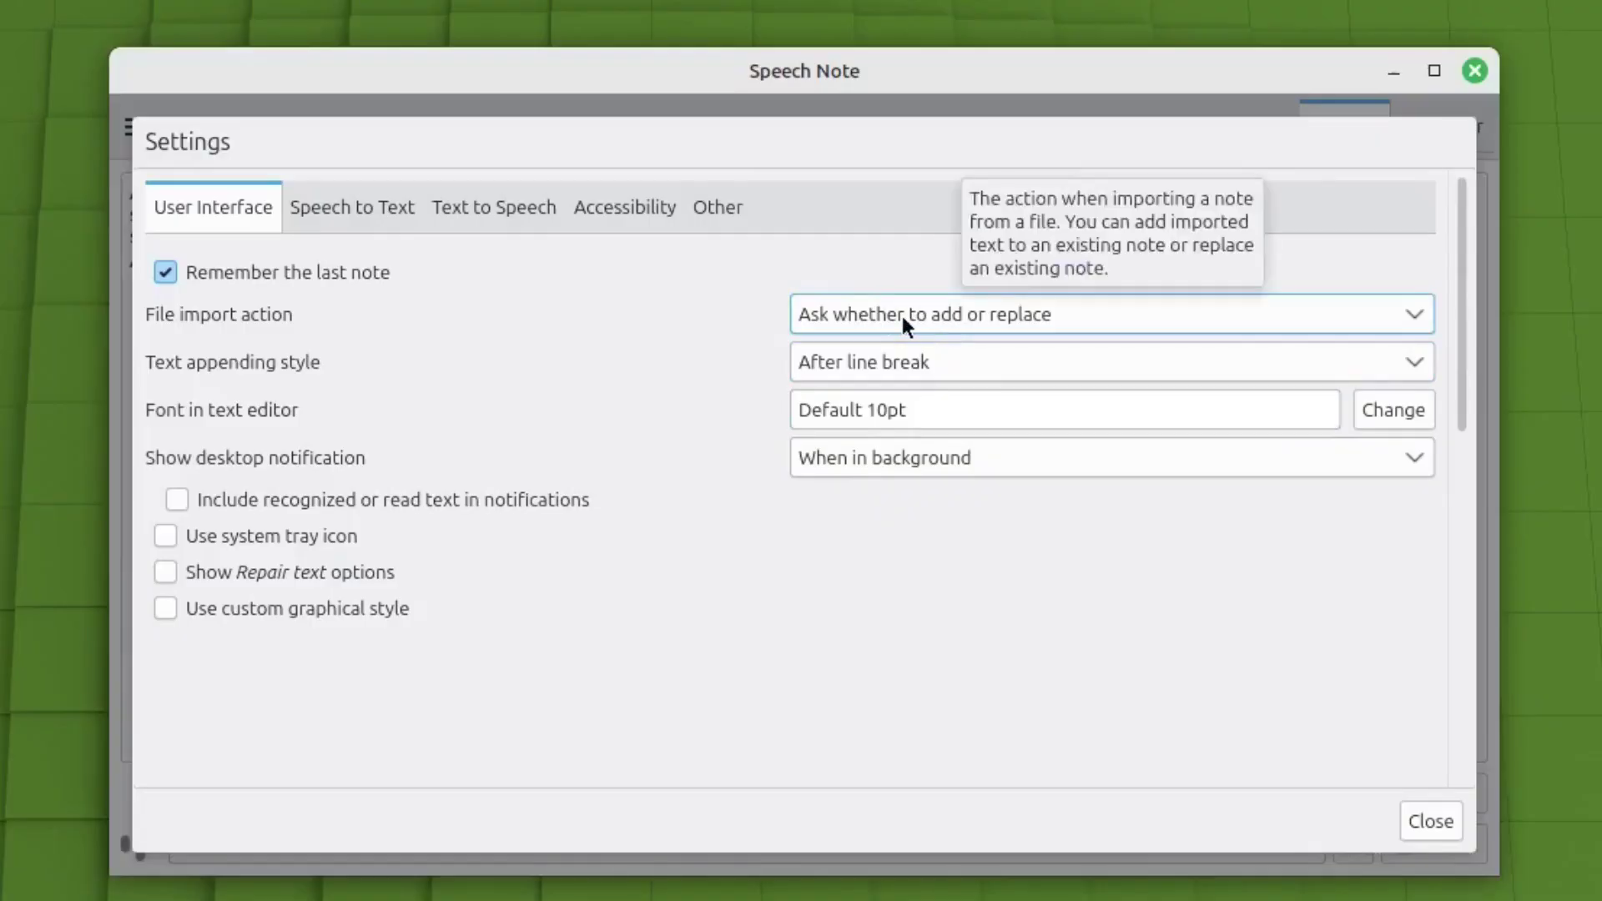
click(365, 208)
scroll(801, 459, down, 5)
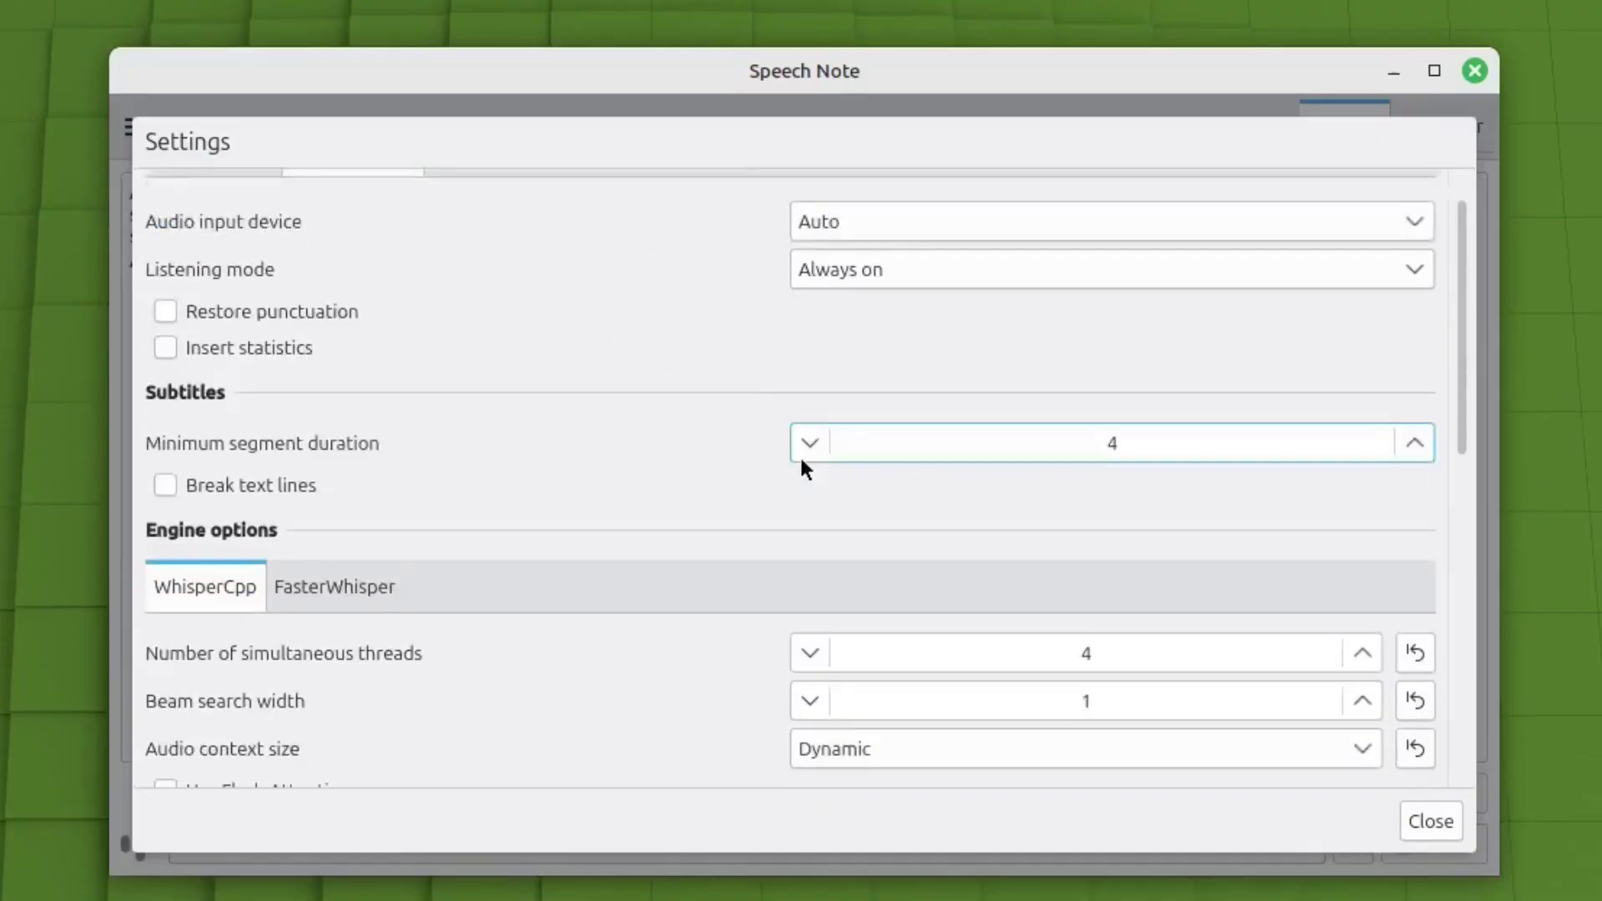
scroll(693, 469, down, 5)
scroll(689, 442, up, 10)
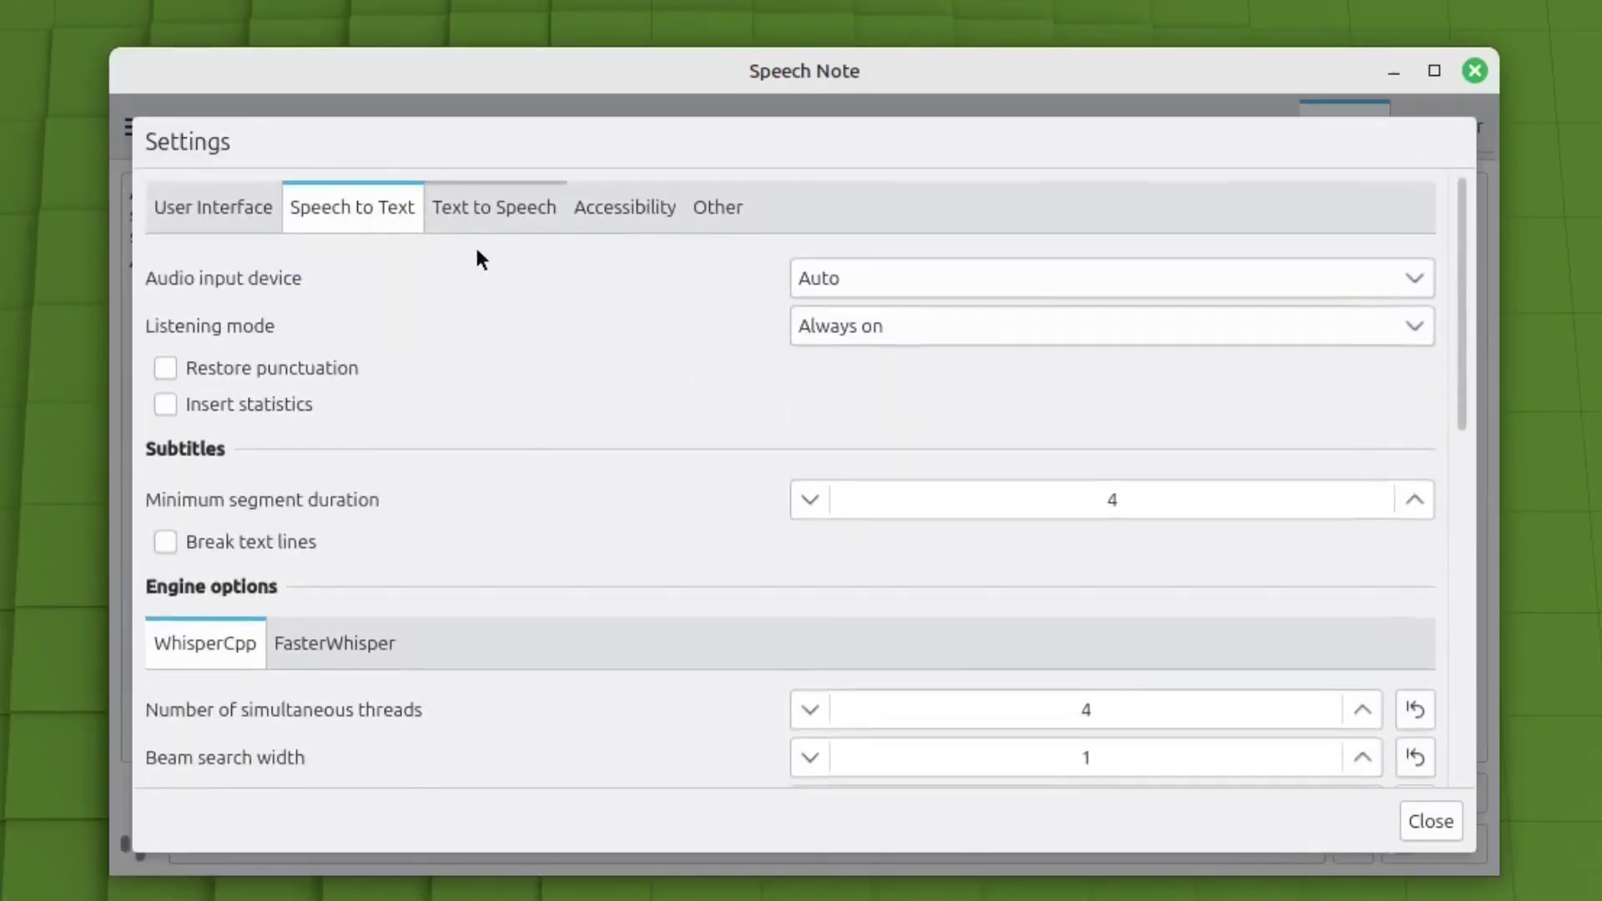
click(508, 213)
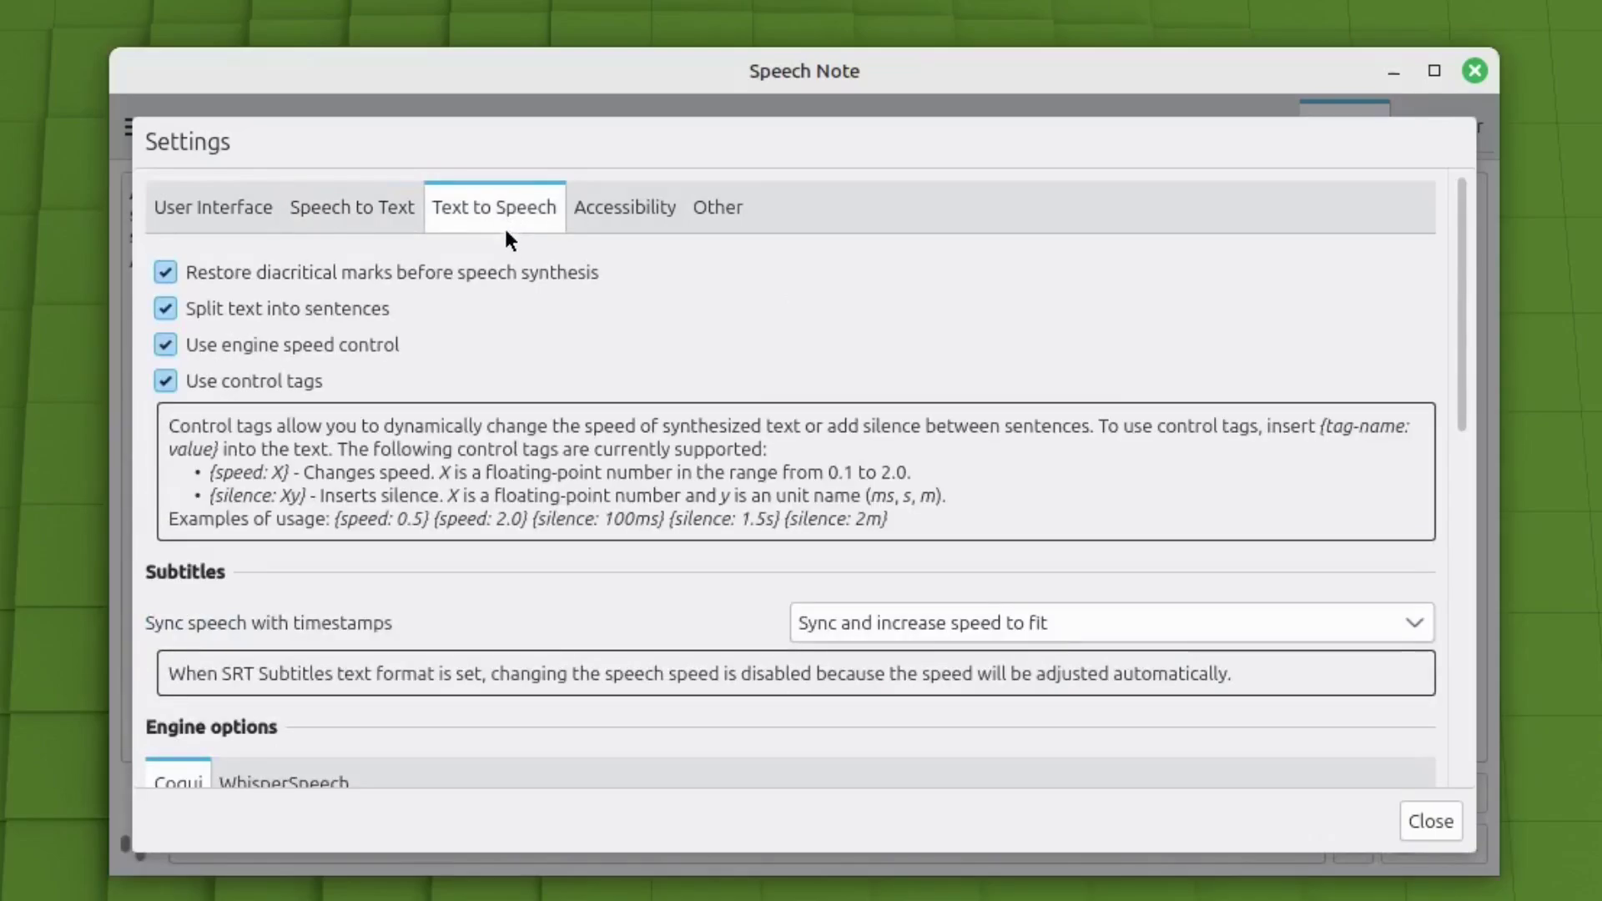
click(619, 209)
click(716, 206)
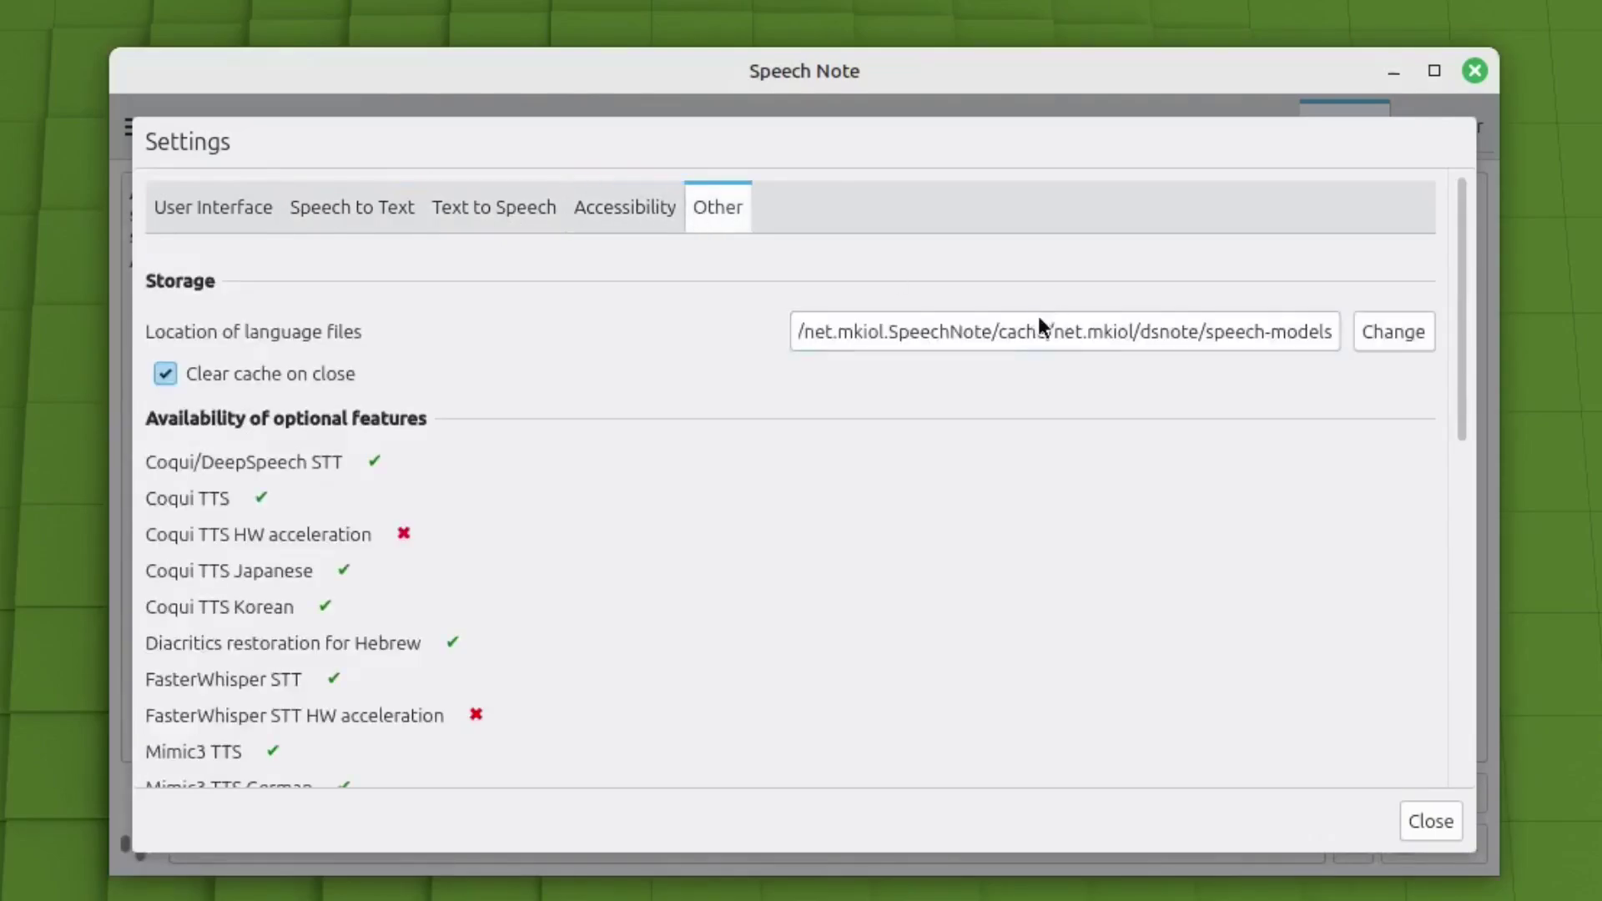
click(187, 206)
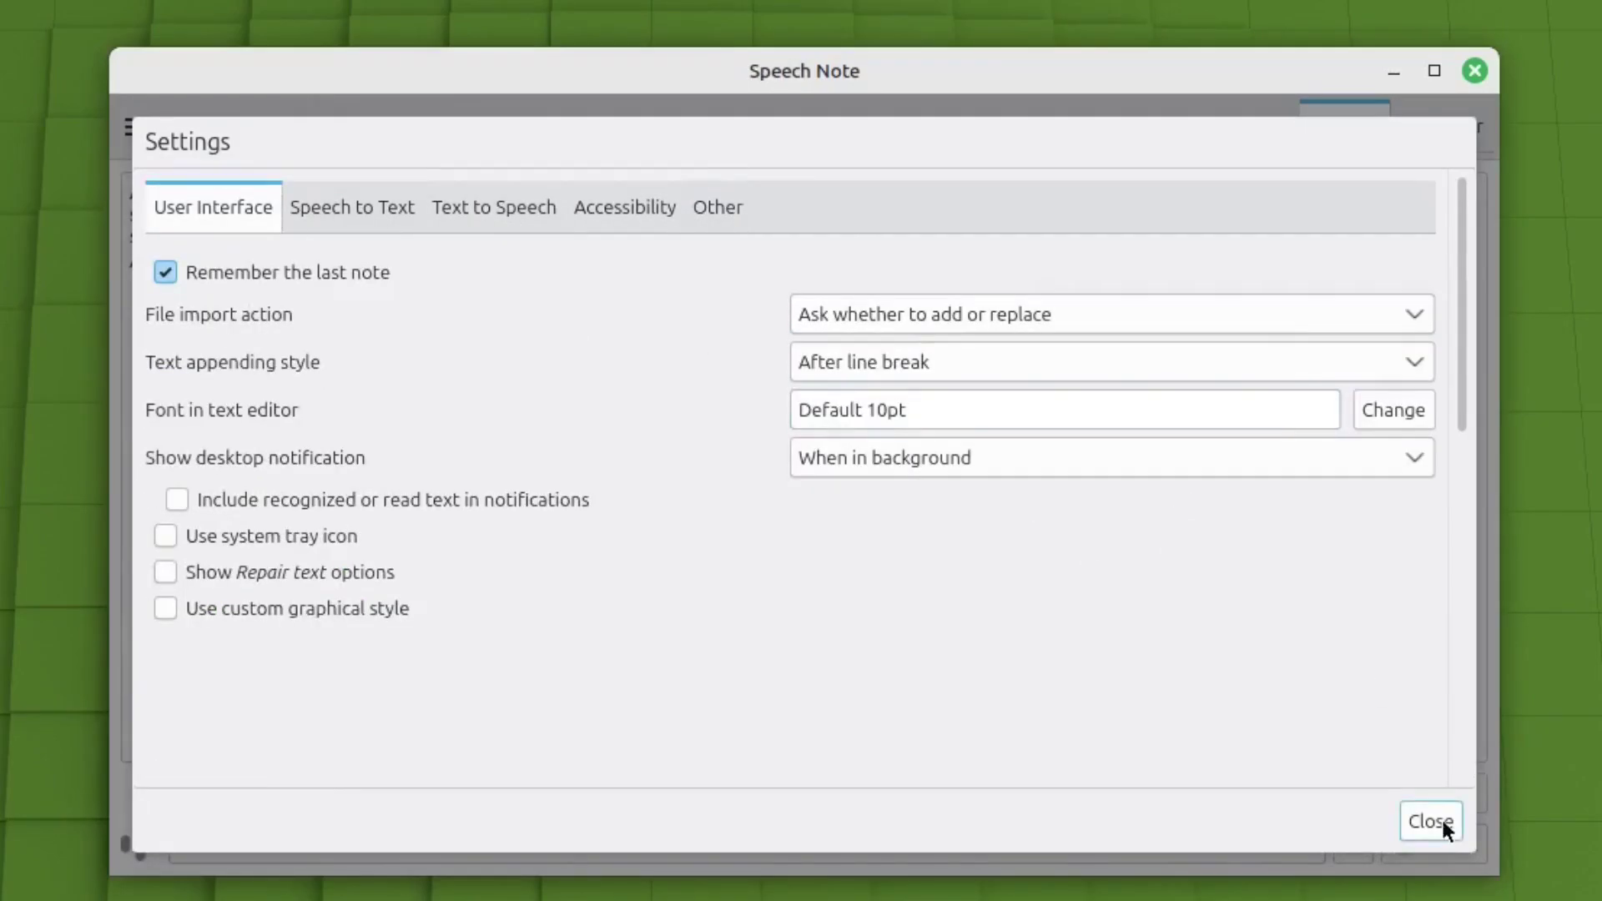
click(392, 213)
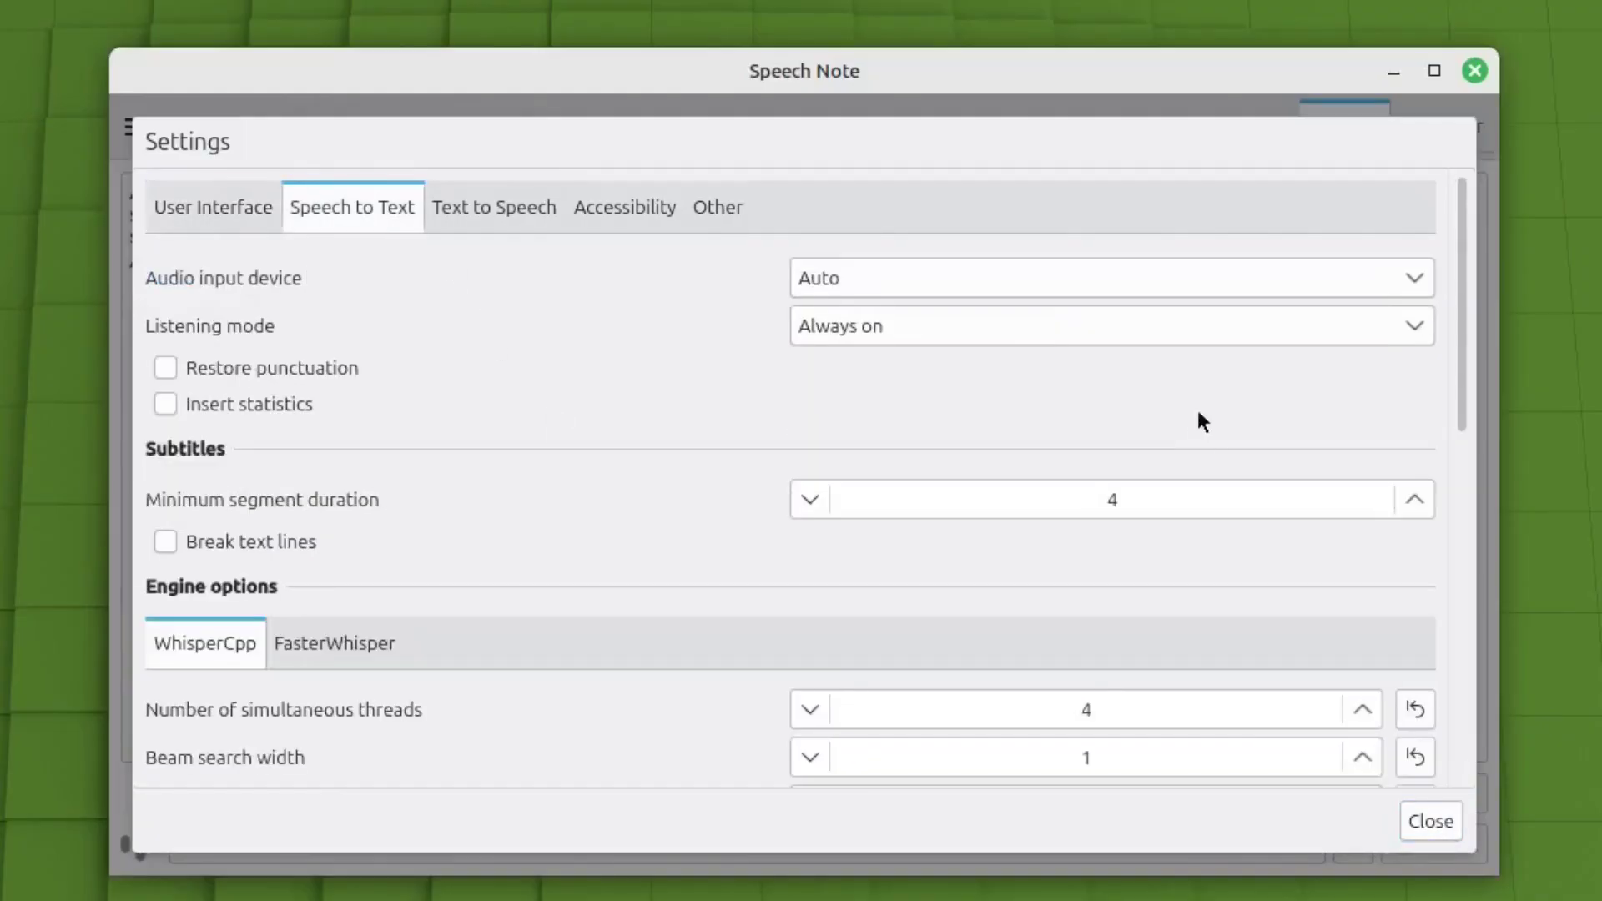
Close the settings and start listening for further dictation into the note.
click(1427, 822)
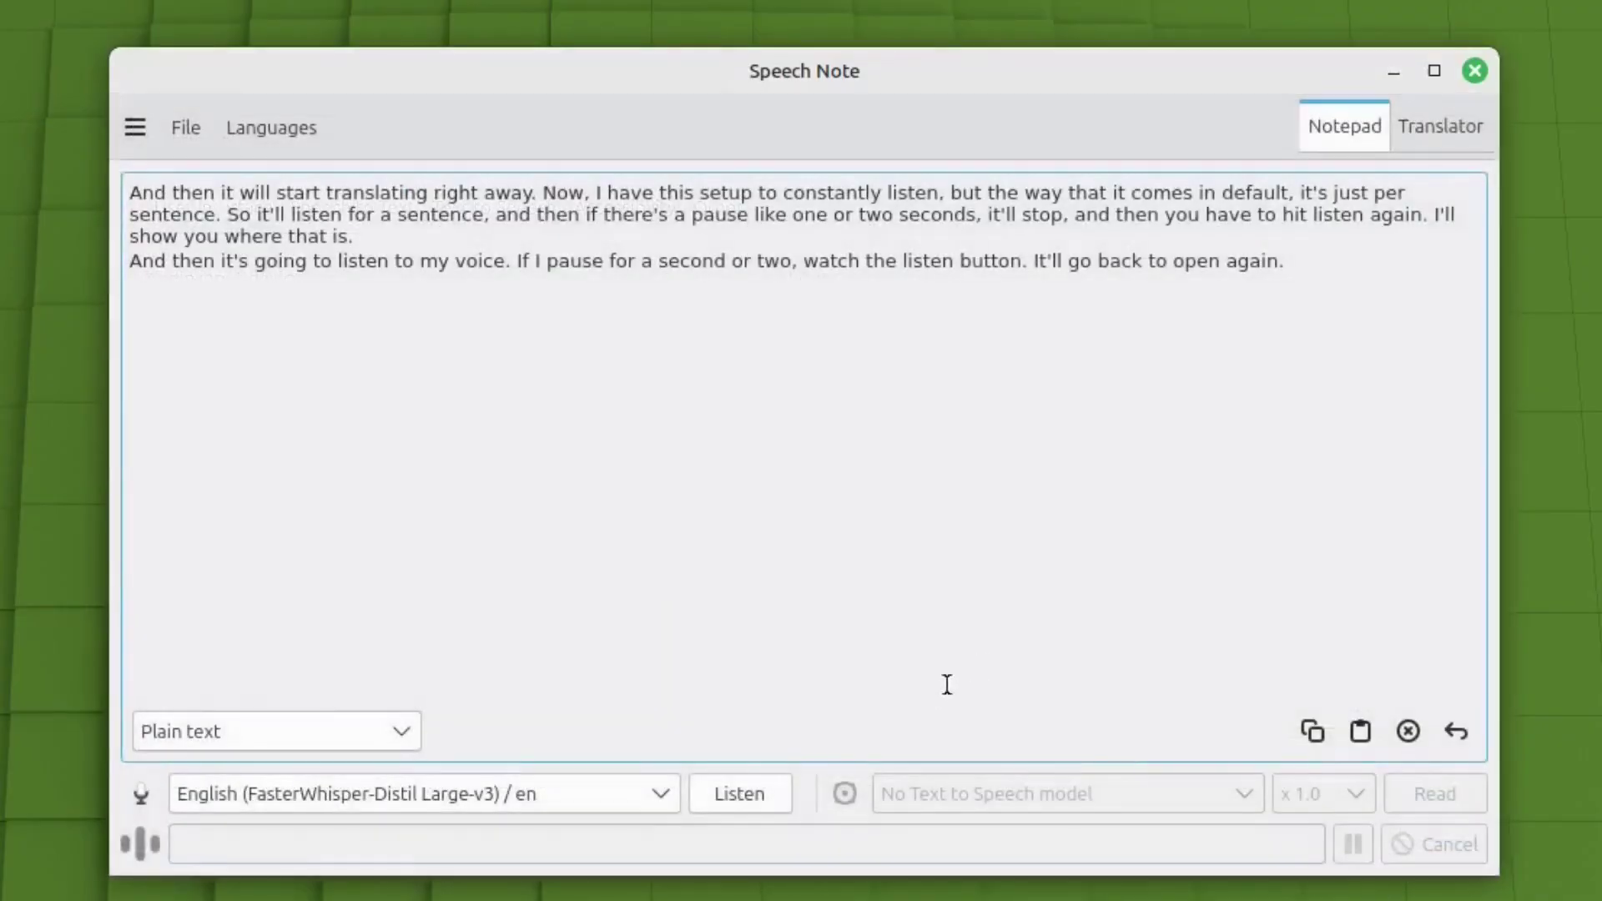
click(748, 789)
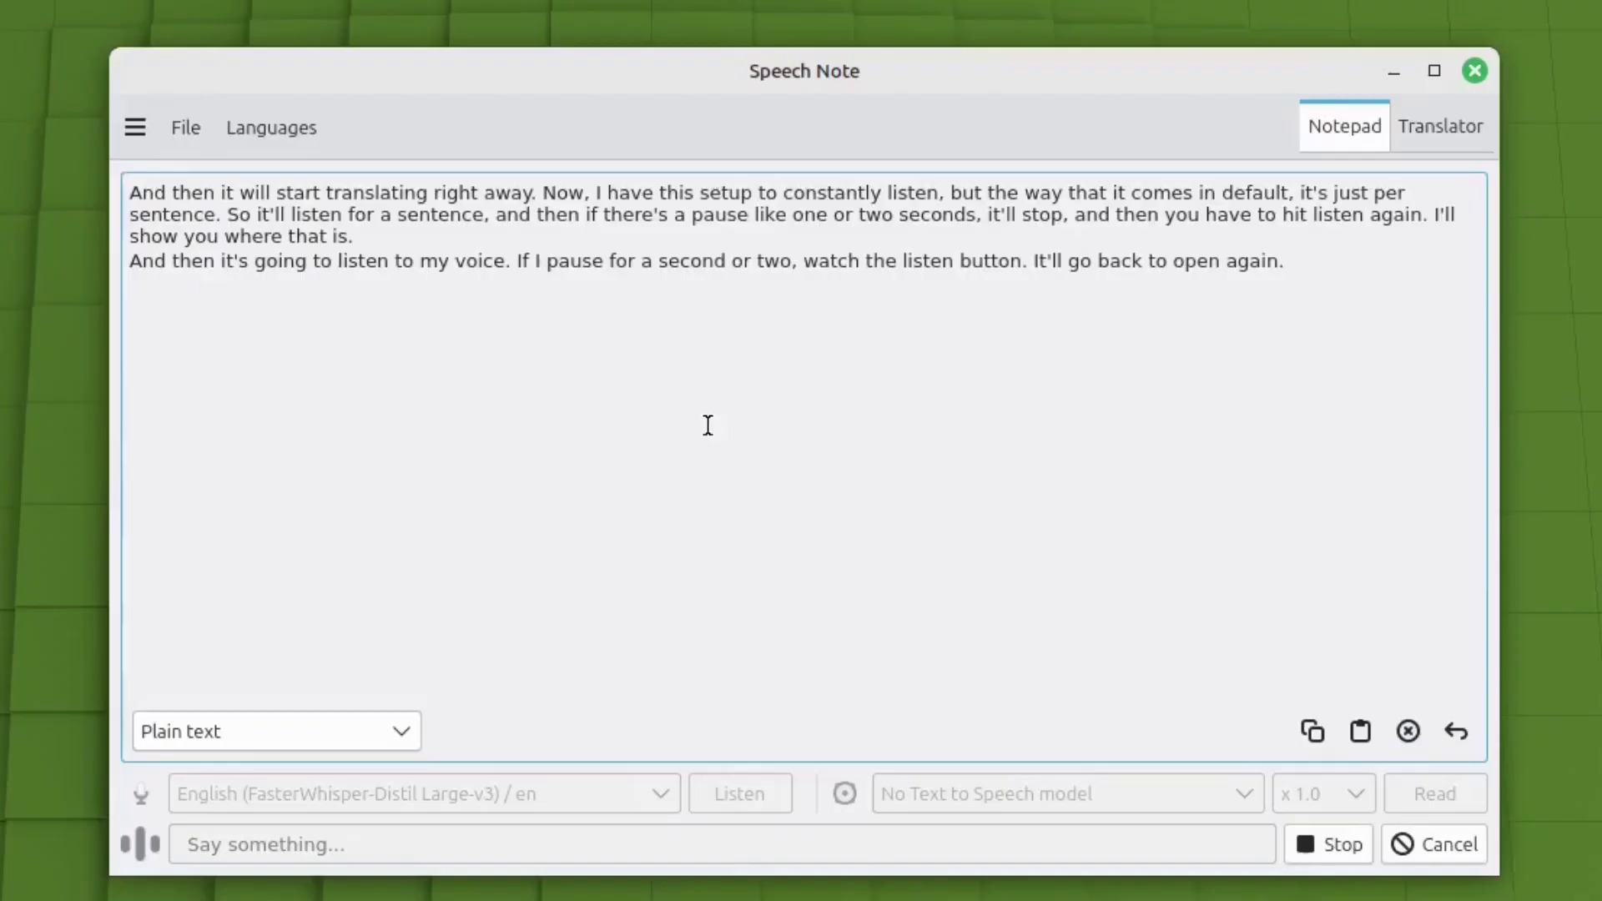